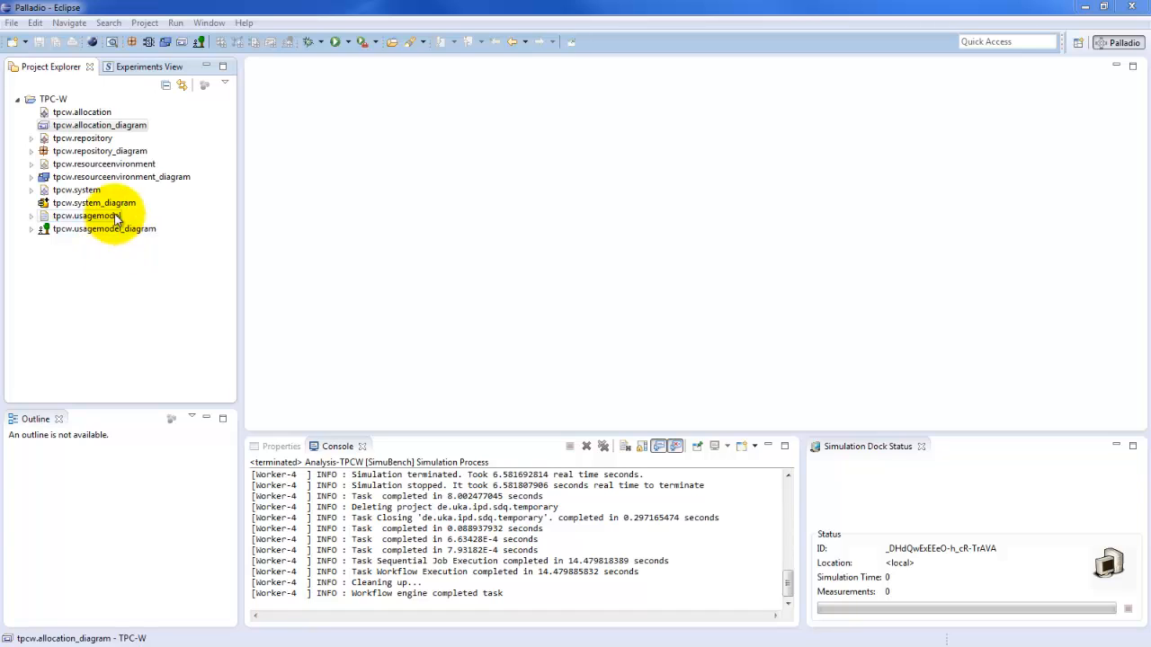
# Step: Open tpcw.allocation_diagram to examine how components are allocated to the servers, and close it
pyautogui.doubleClick(112, 130)
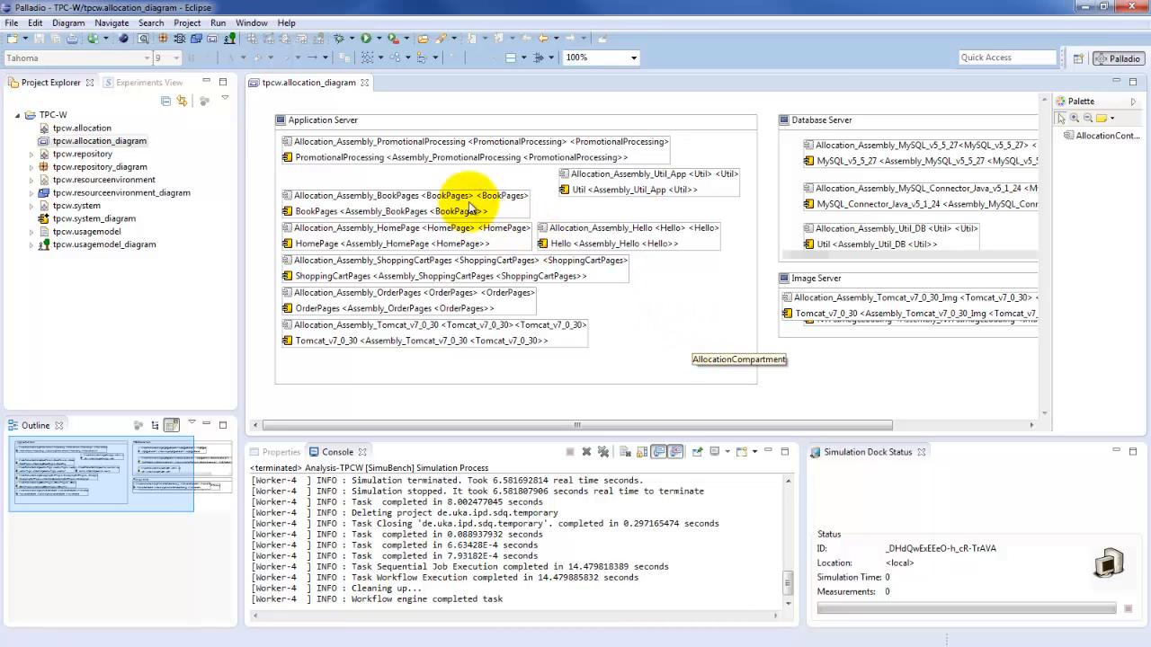
pyautogui.click(364, 83)
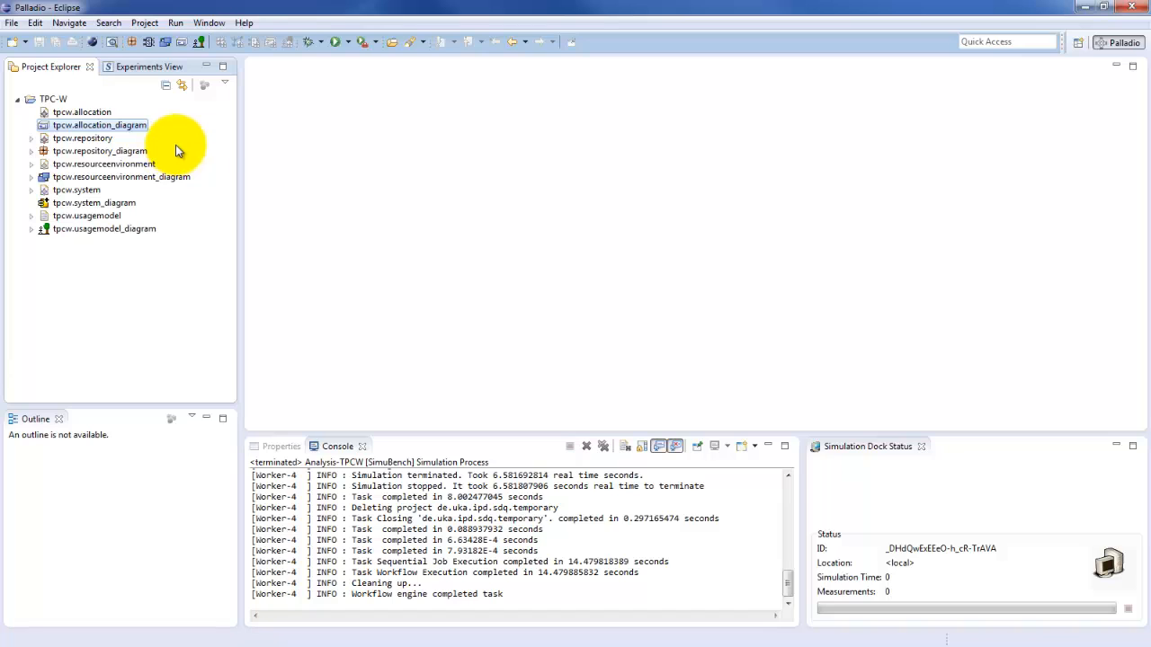
# Step: Create a SimuBench run configuration named Analysis-TPCW and apply the name
pyautogui.click(347, 41)
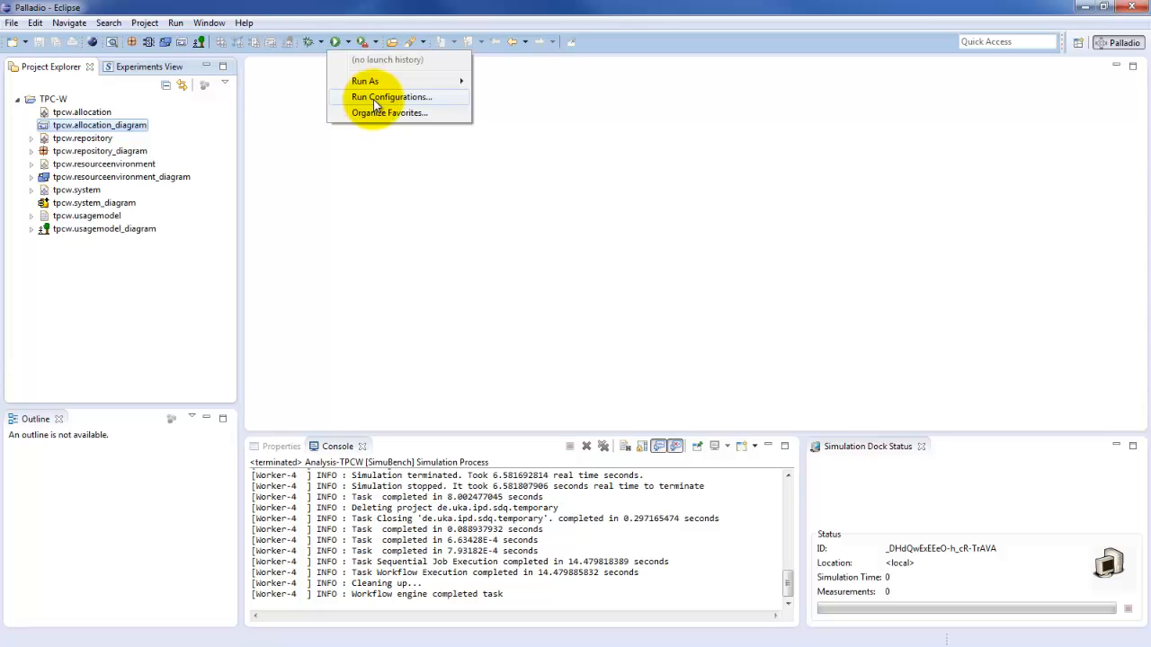
pyautogui.click(375, 97)
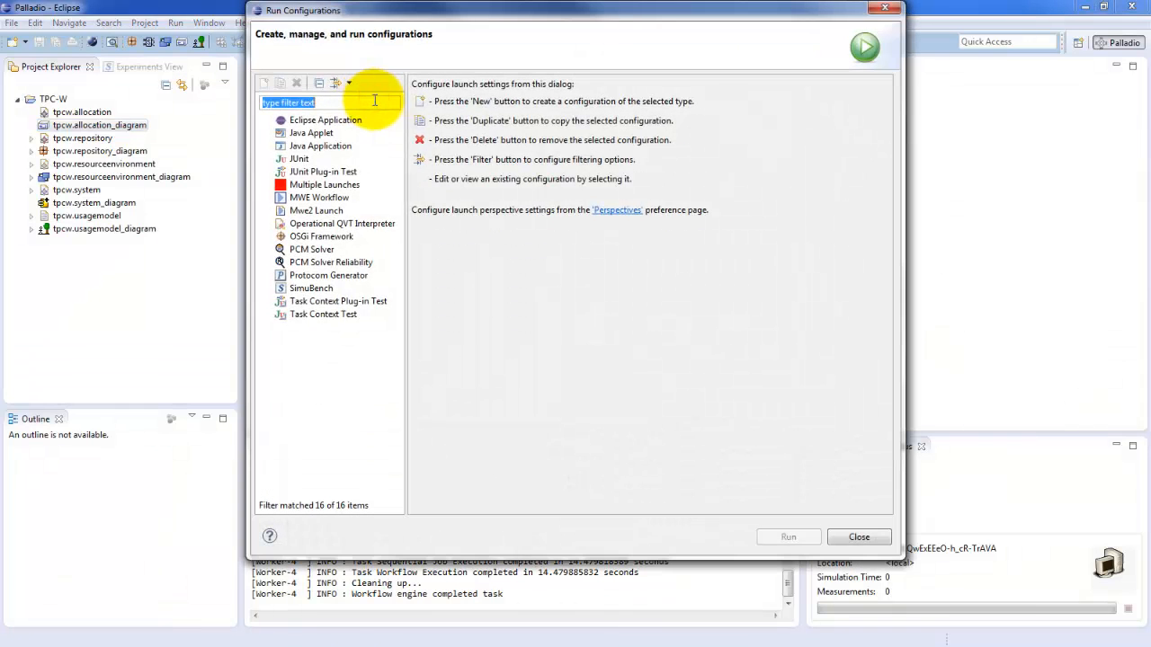
pyautogui.doubleClick(326, 289)
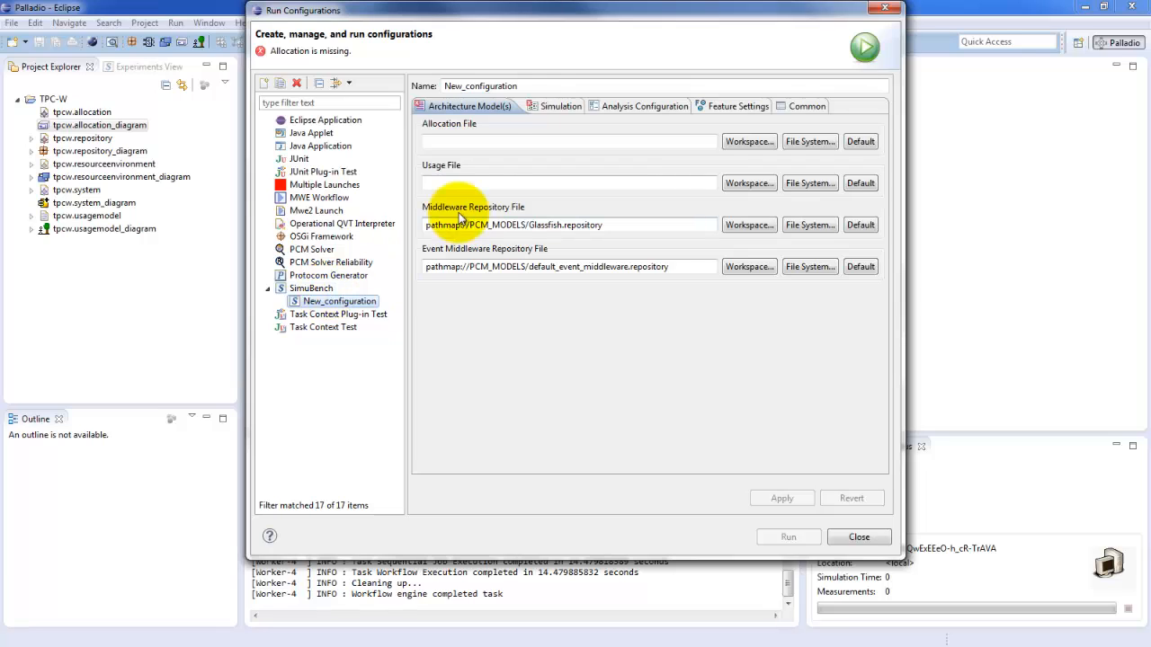
pyautogui.doubleClick(519, 85)
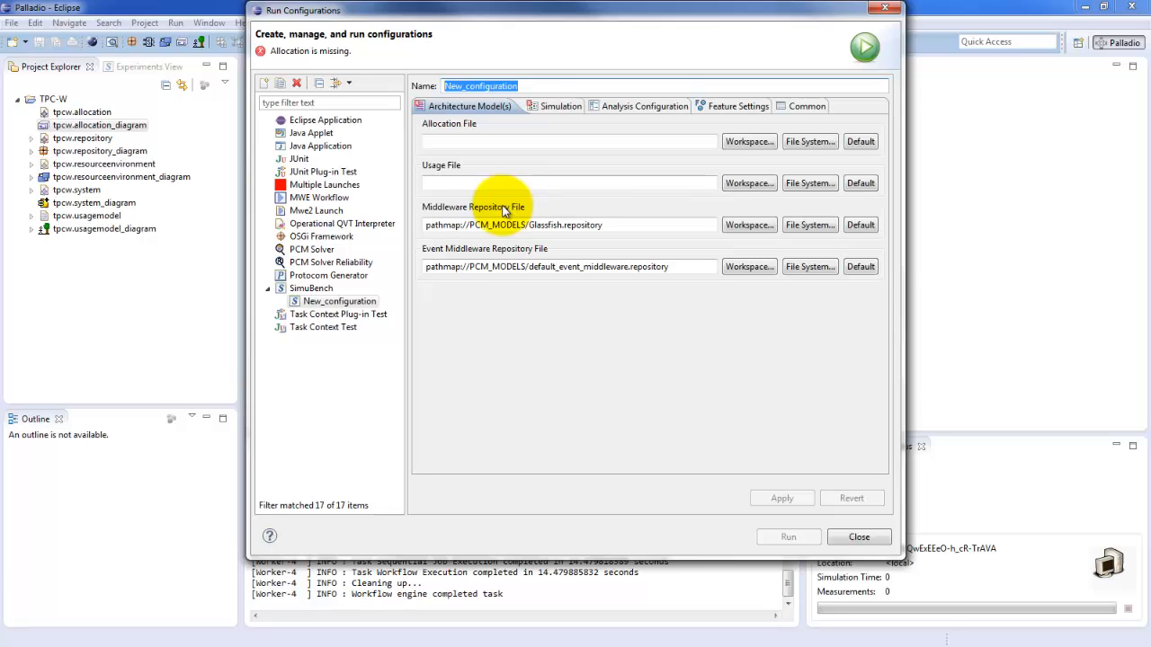
pyautogui.write('Analysis')
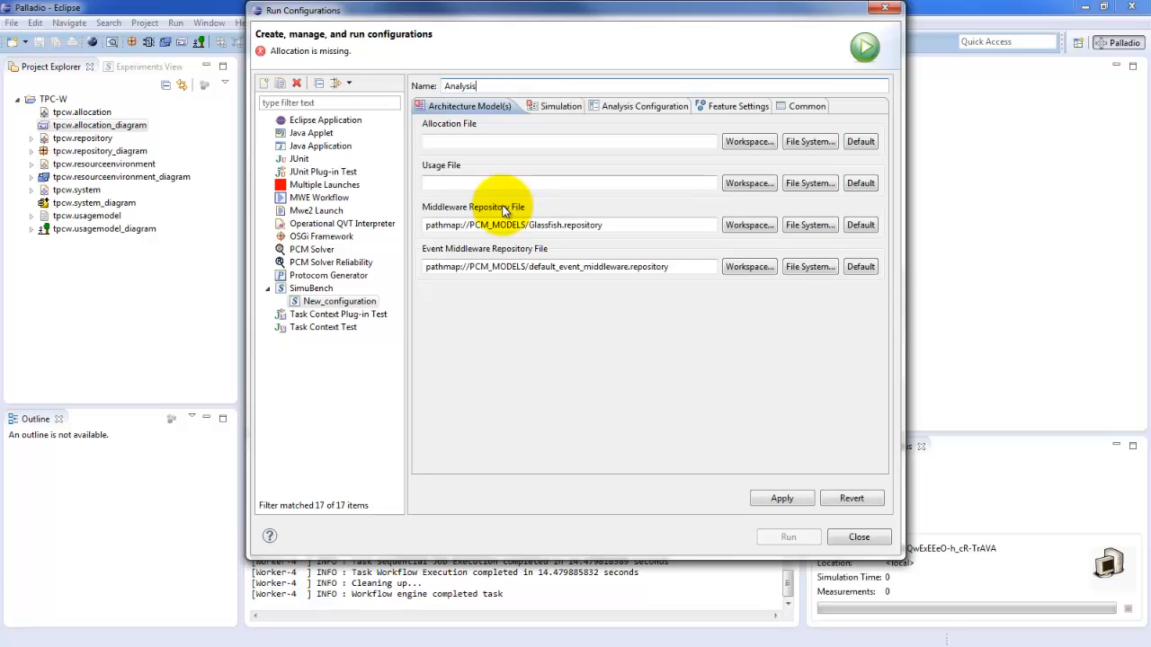
pyautogui.write('-TPCW')
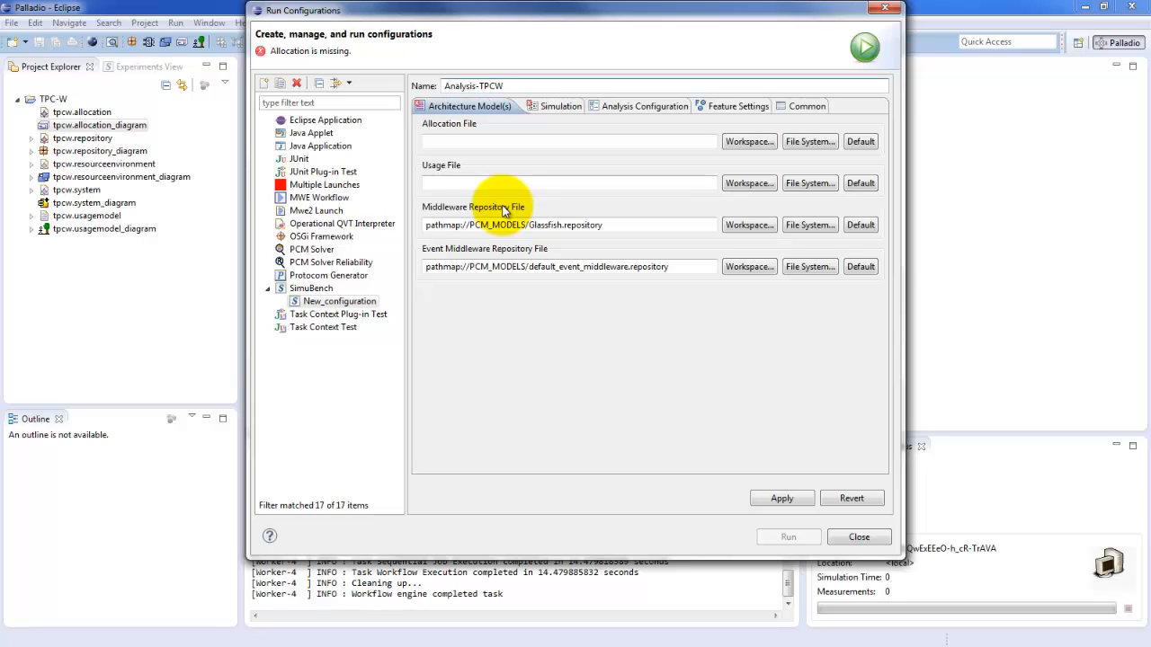
pyautogui.click(782, 498)
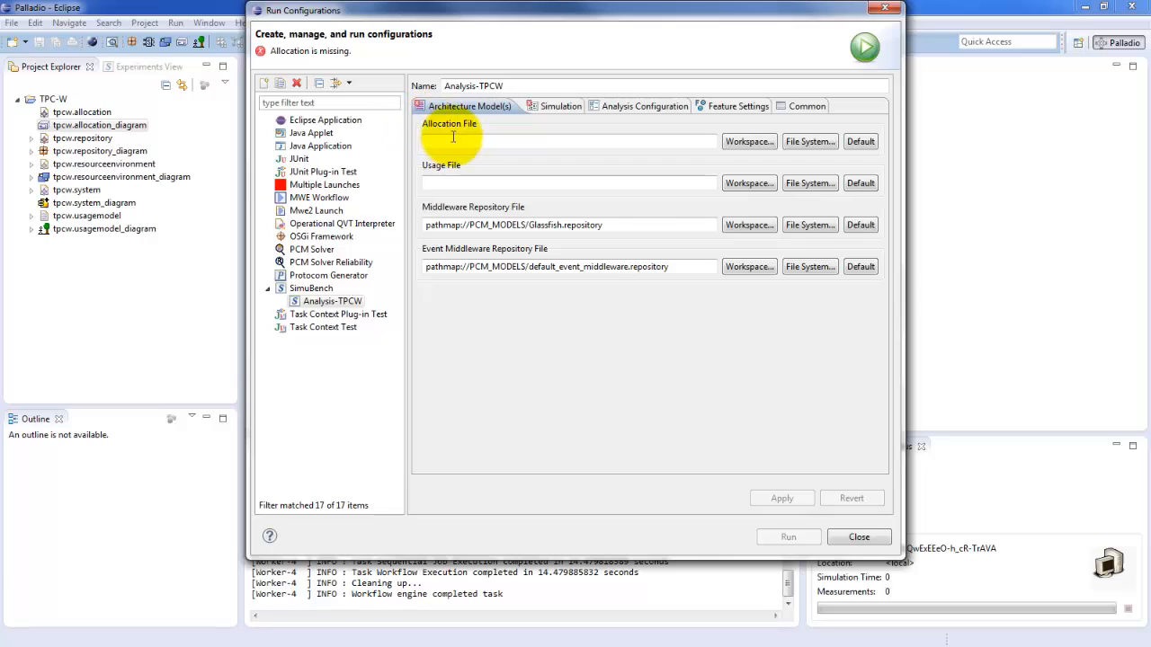
# Step: Set the configuration's allocation file to tpcw.allocation from the TPC-W project in the workspace
pyautogui.click(569, 145)
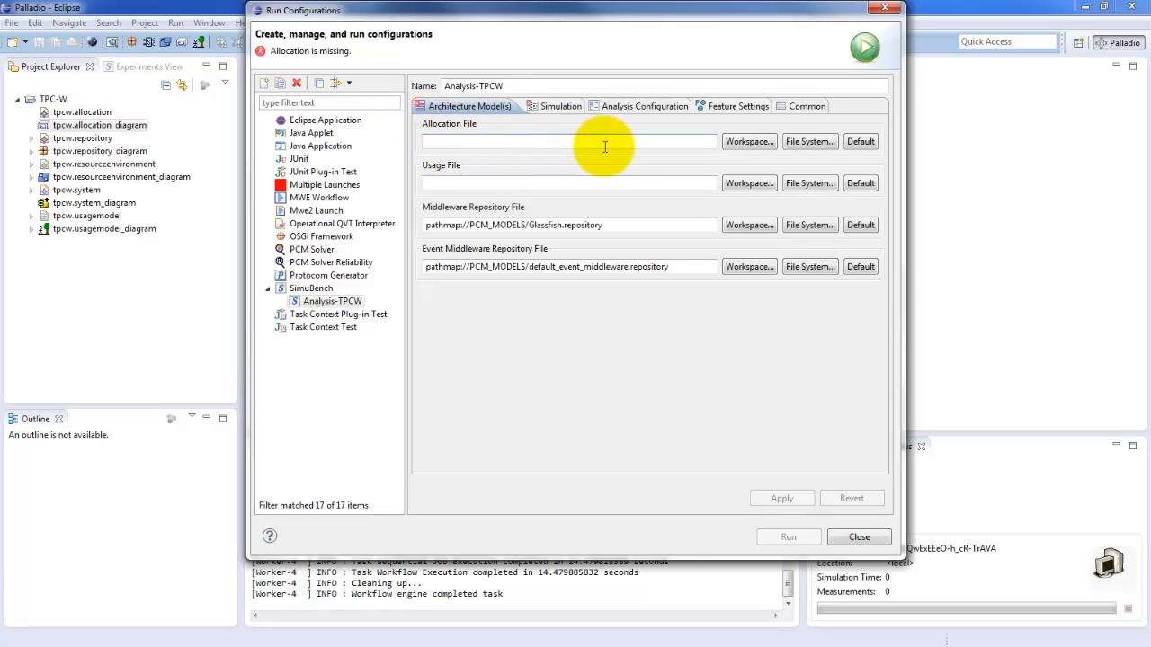
pyautogui.click(745, 143)
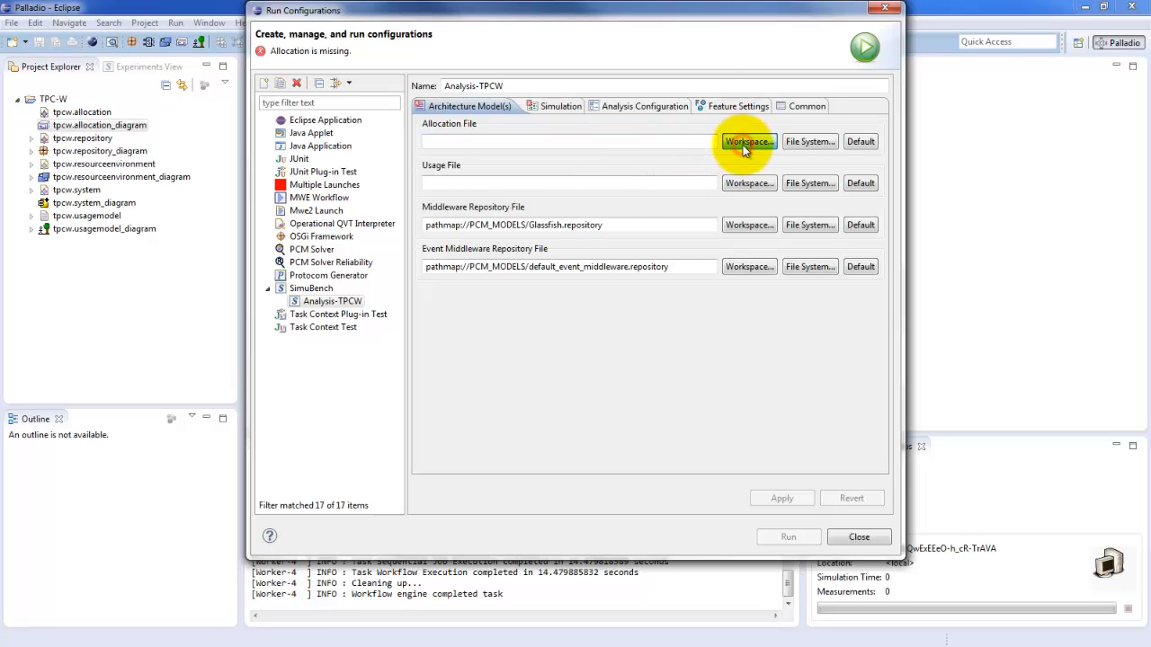
pyautogui.click(450, 119)
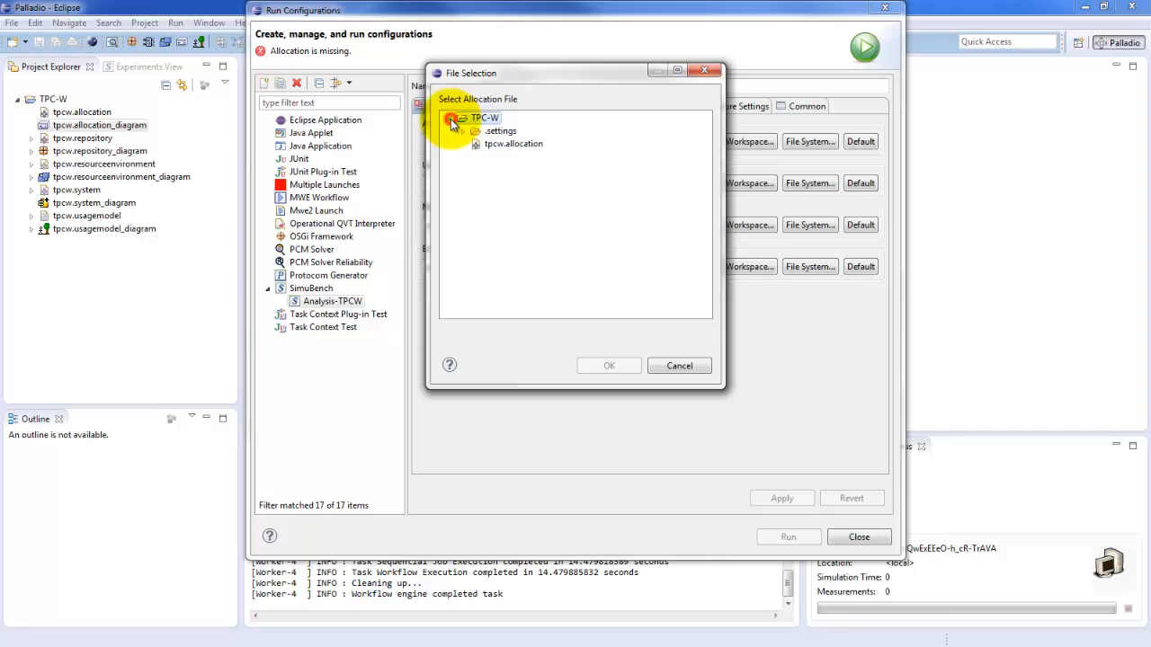
pyautogui.click(496, 144)
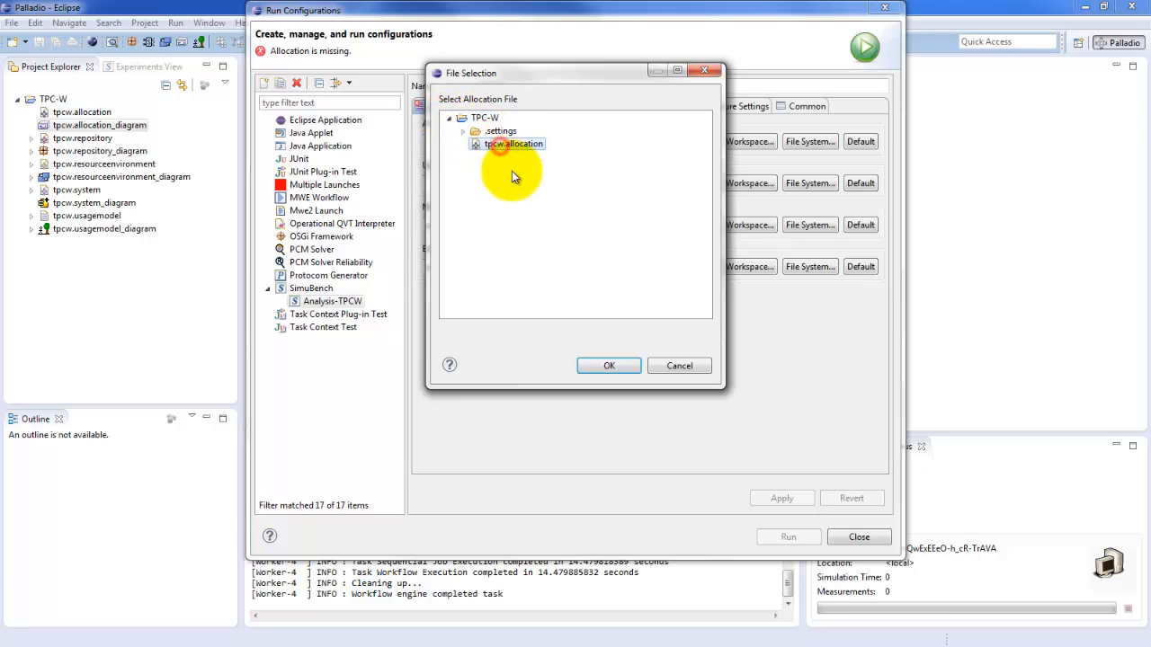
pyautogui.click(609, 367)
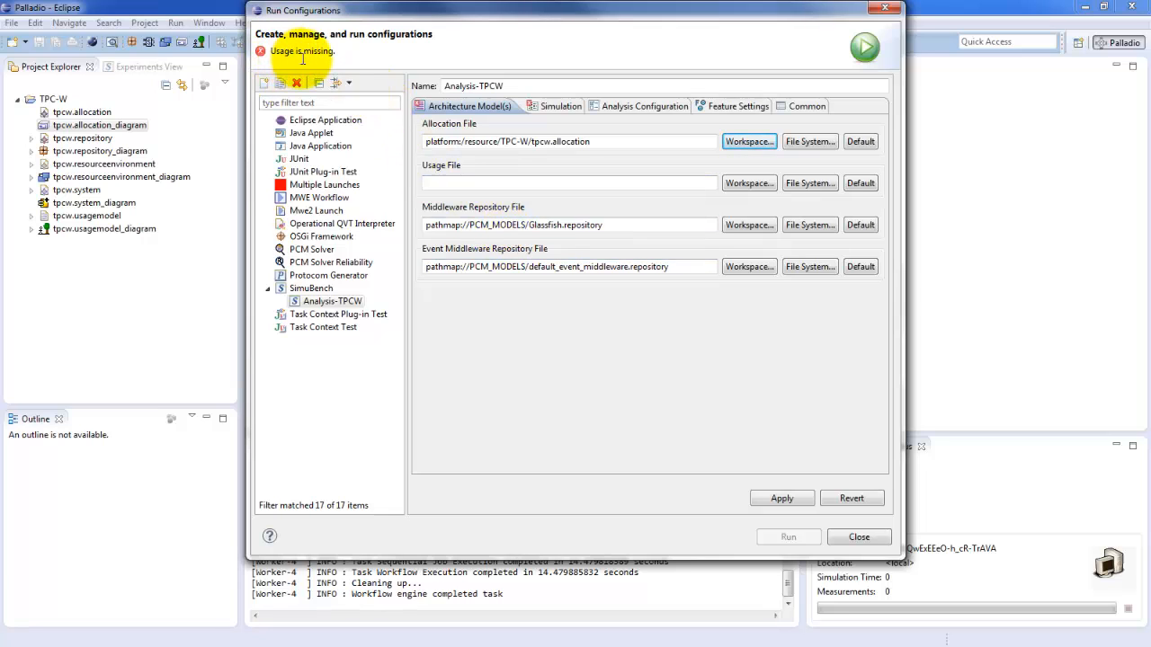
# Step: Set the usage file to tpcw.usagemodel from the TPC-W workspace project and apply the architecture model settings
pyautogui.click(734, 186)
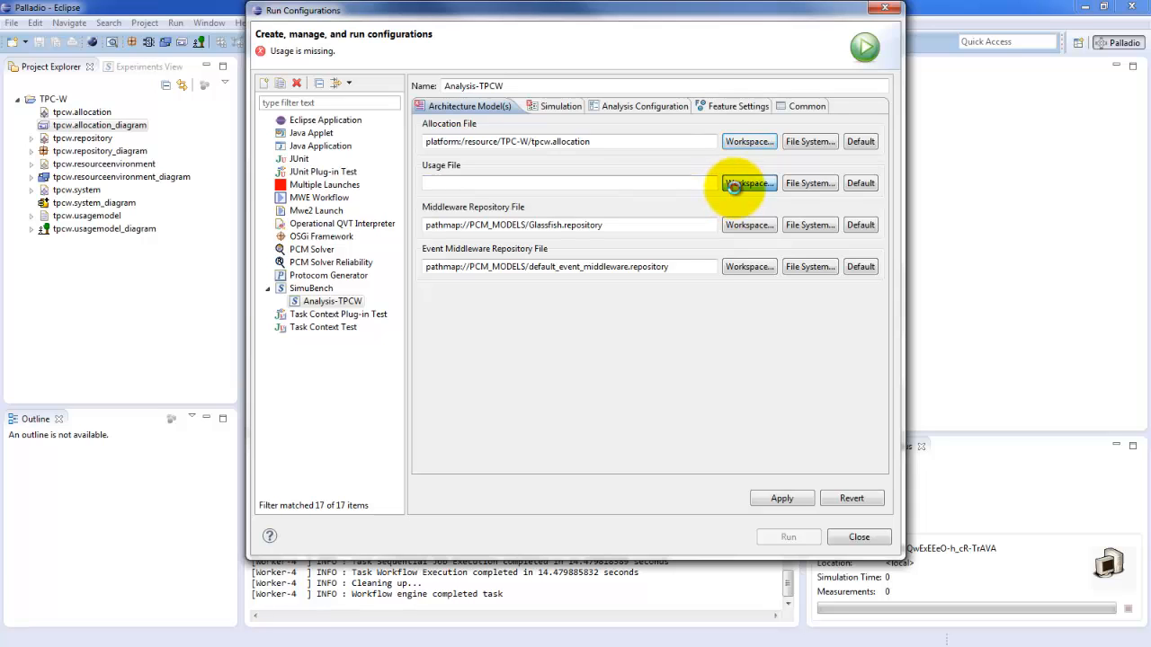
pyautogui.click(450, 120)
pyautogui.click(494, 144)
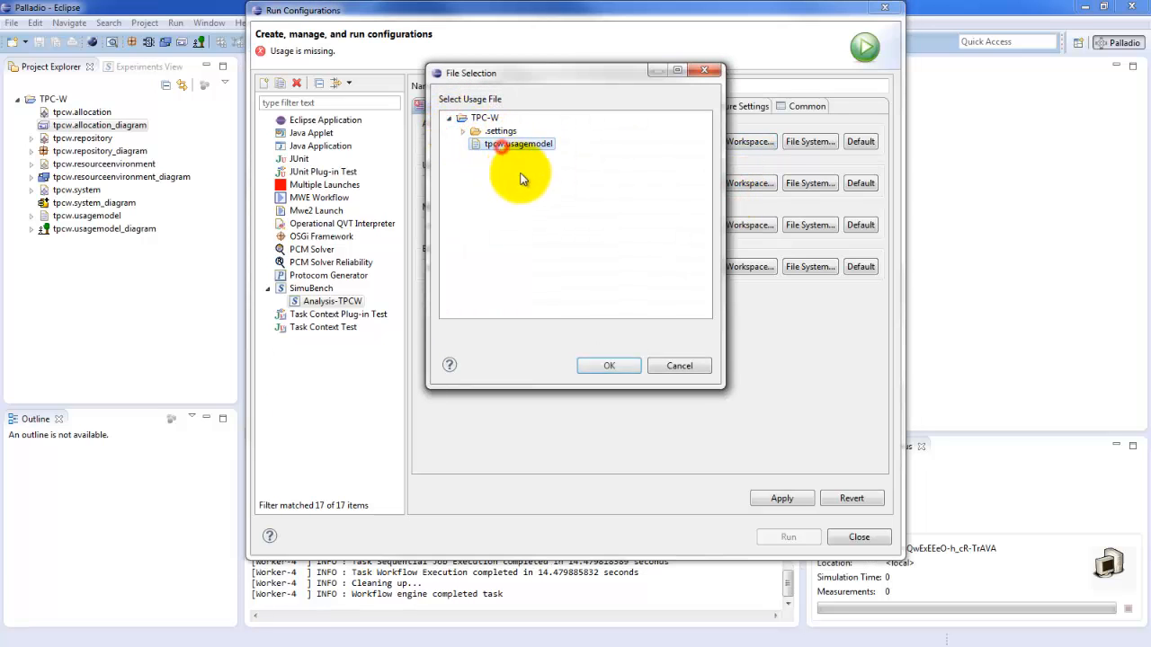
pyautogui.click(608, 365)
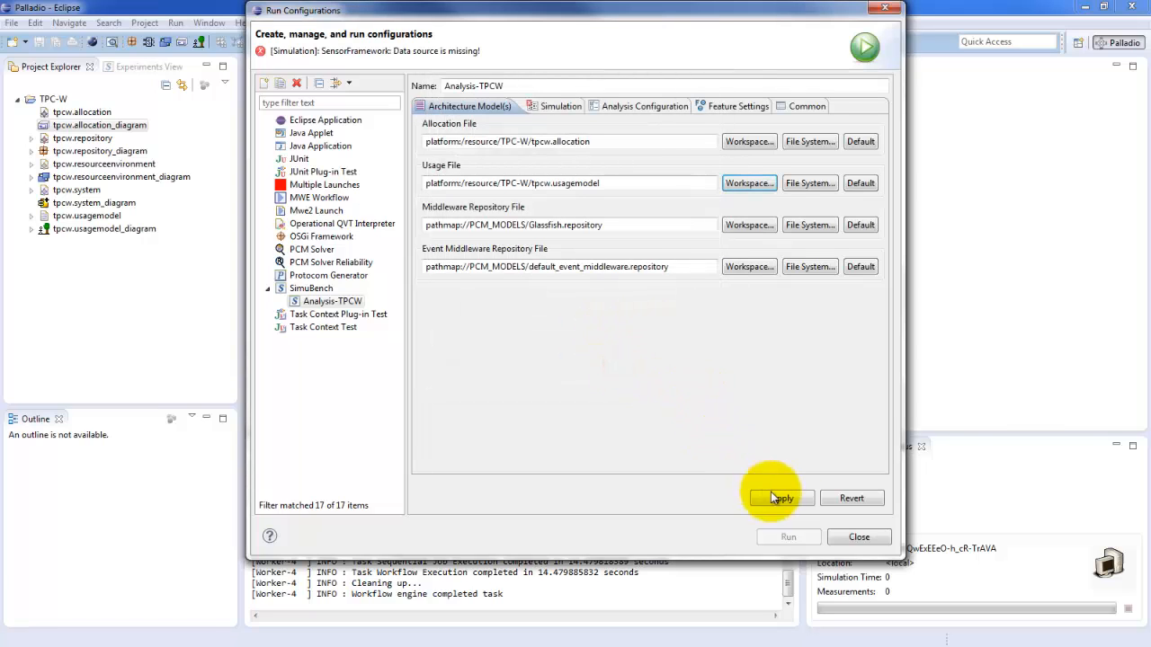
pyautogui.click(793, 503)
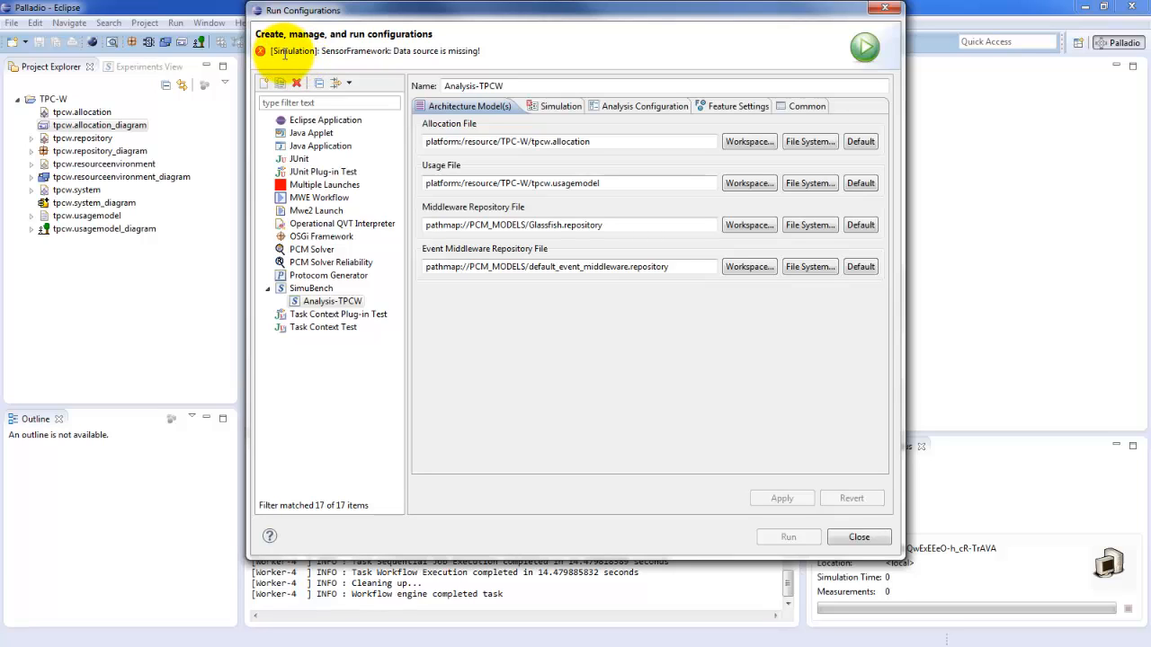
# Step: Create a Memory Datasource, select it as the SensorFramework data source for the simulation results, and apply the change
pyautogui.click(546, 107)
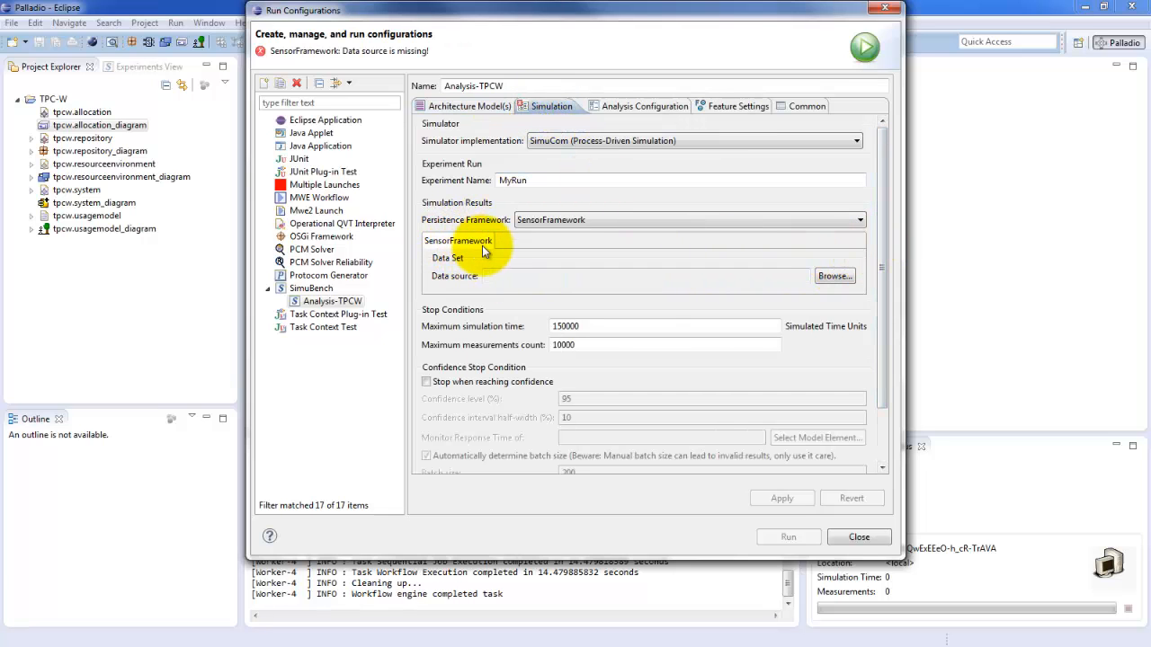
pyautogui.click(834, 279)
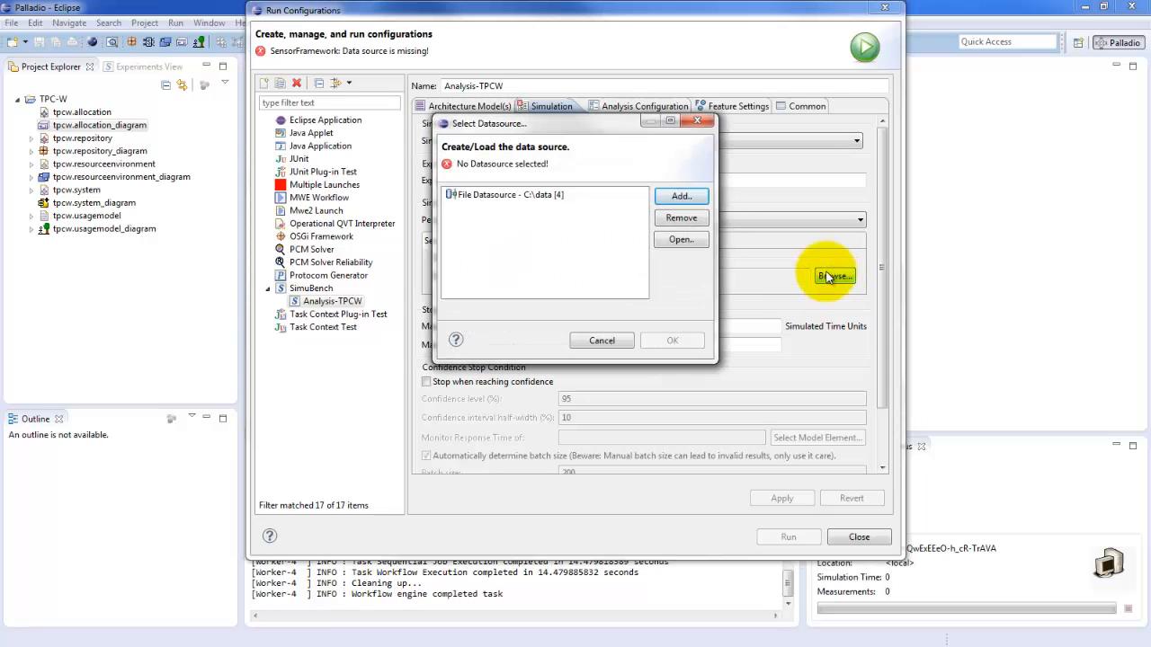
pyautogui.click(509, 199)
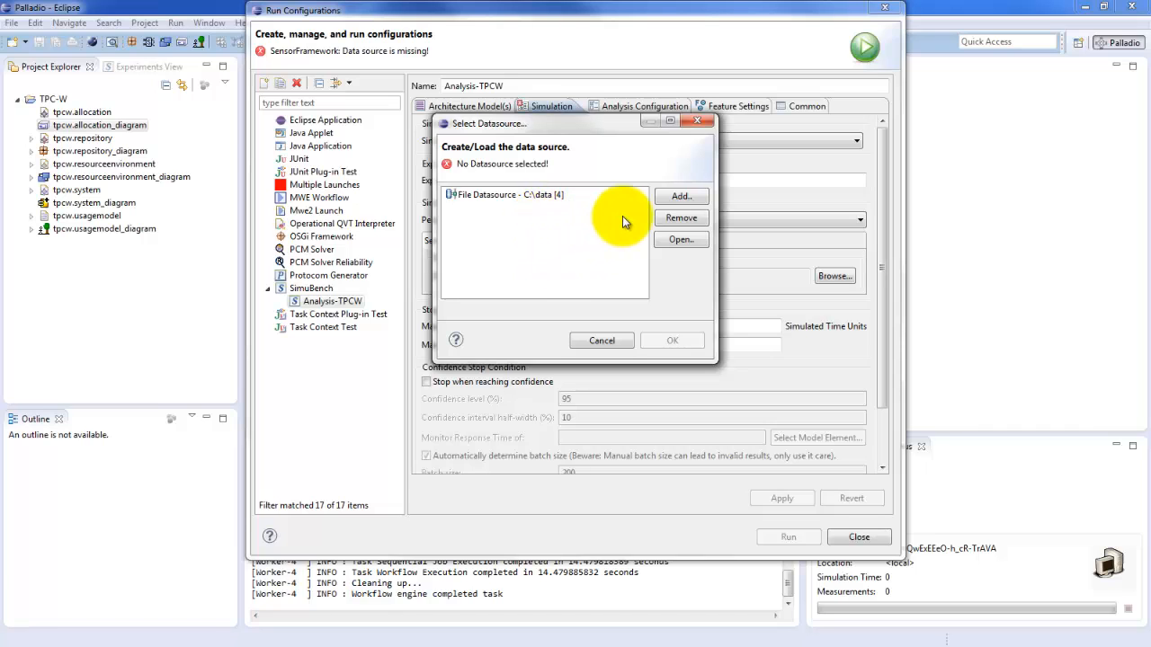
pyautogui.click(682, 197)
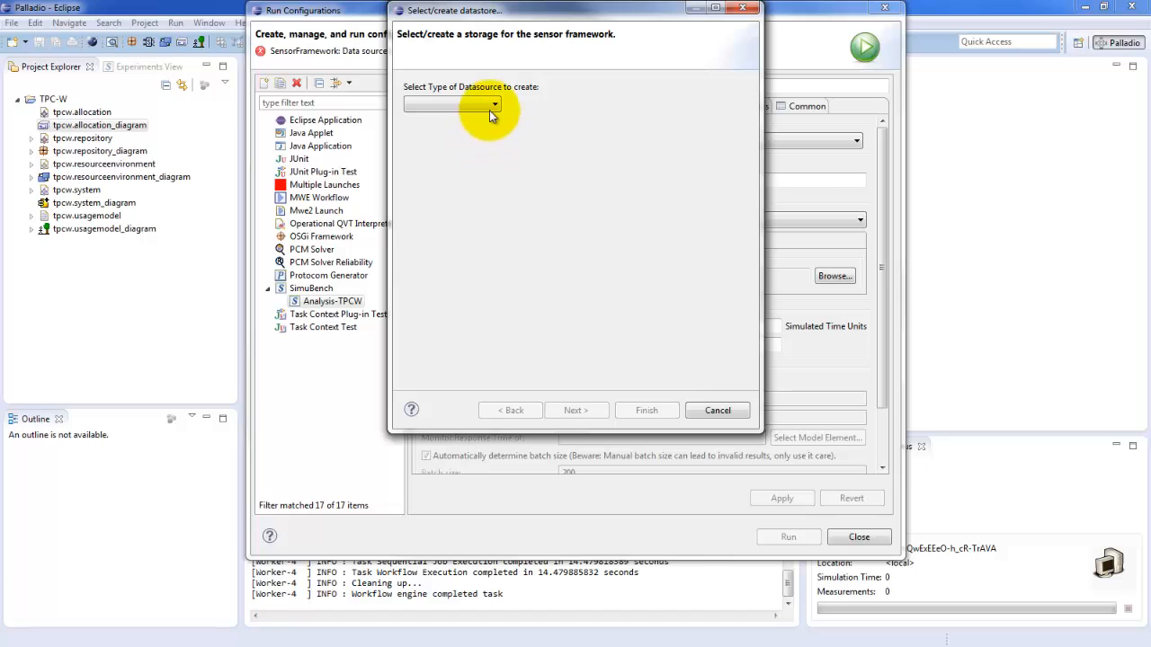
pyautogui.click(493, 108)
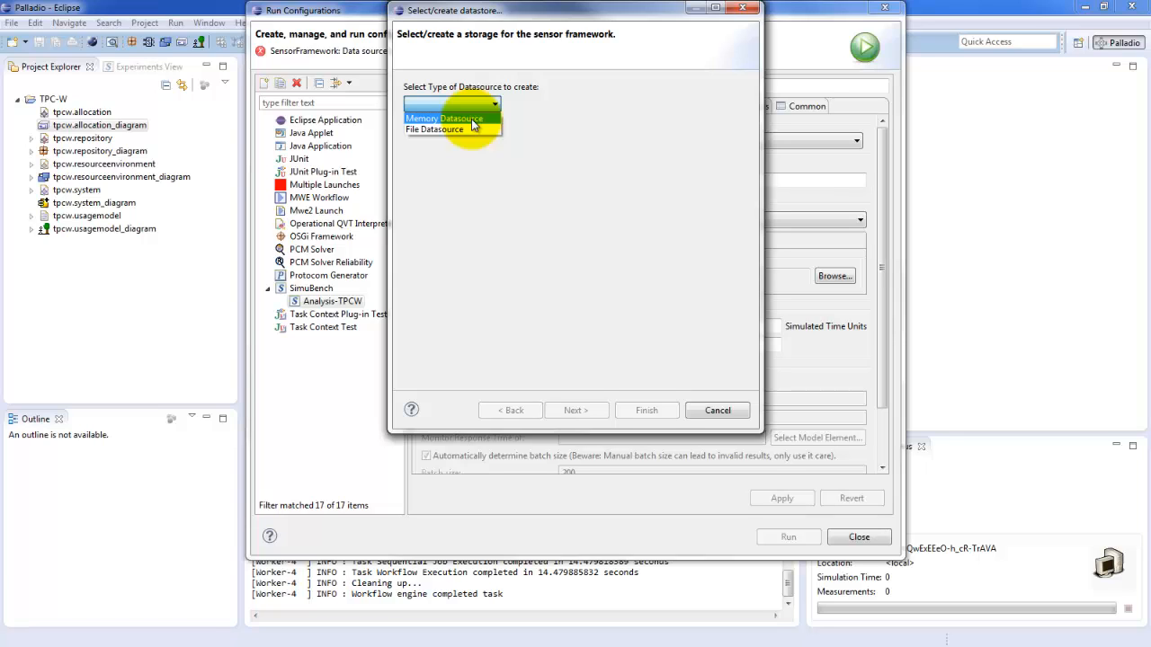
pyautogui.click(472, 119)
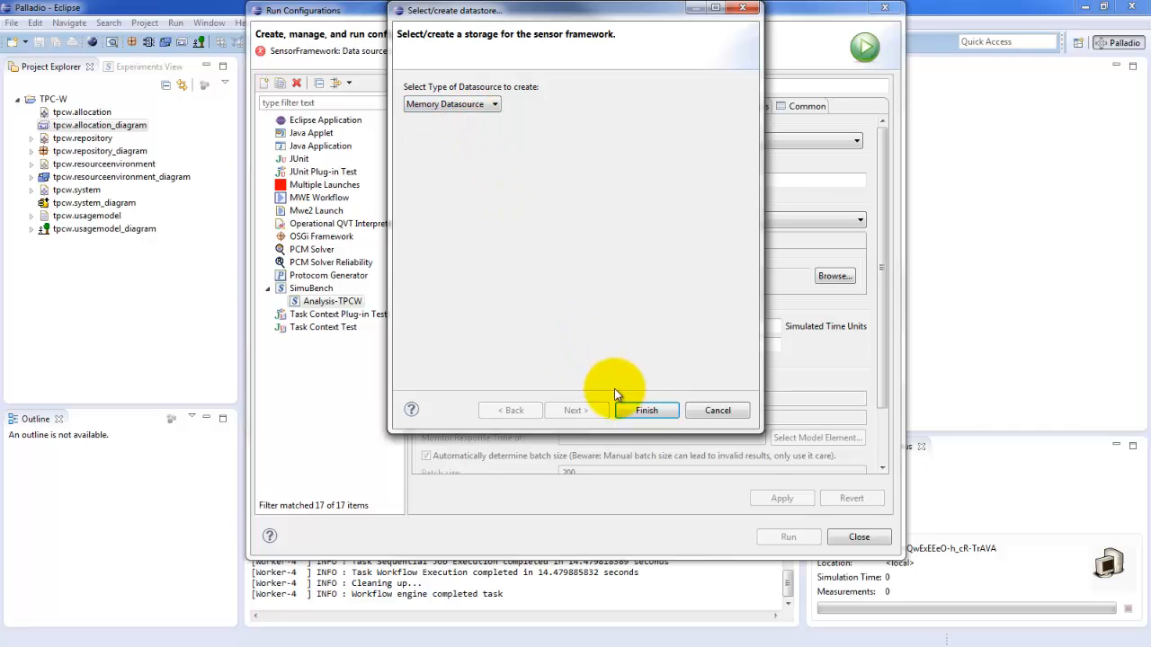
pyautogui.click(644, 412)
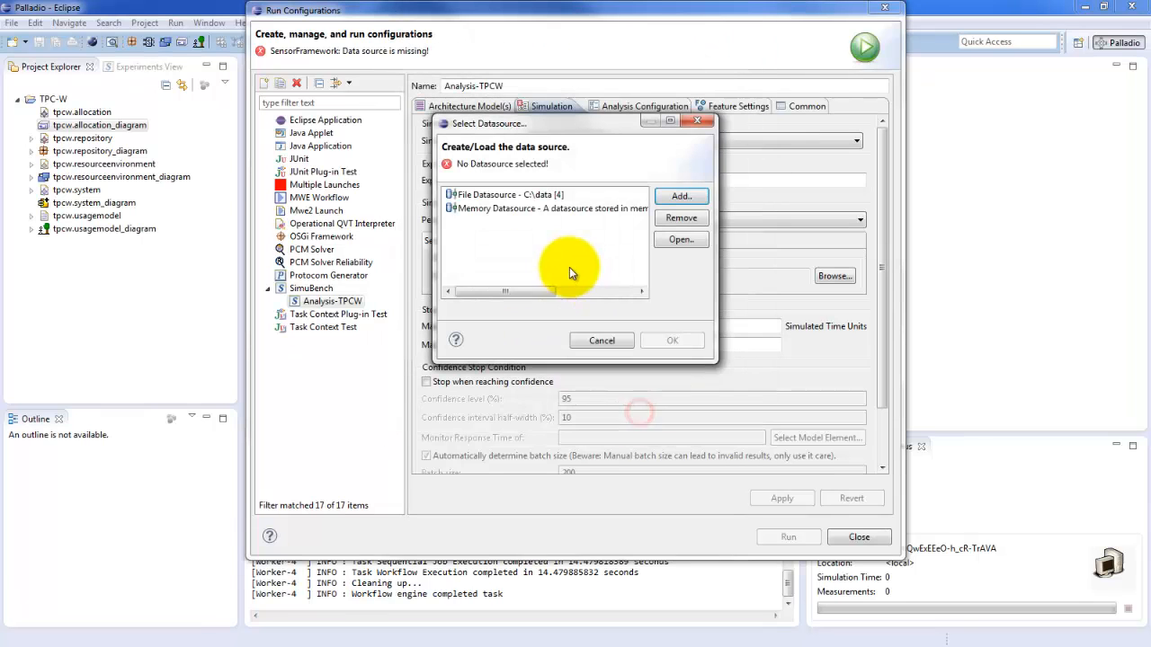
pyautogui.click(525, 209)
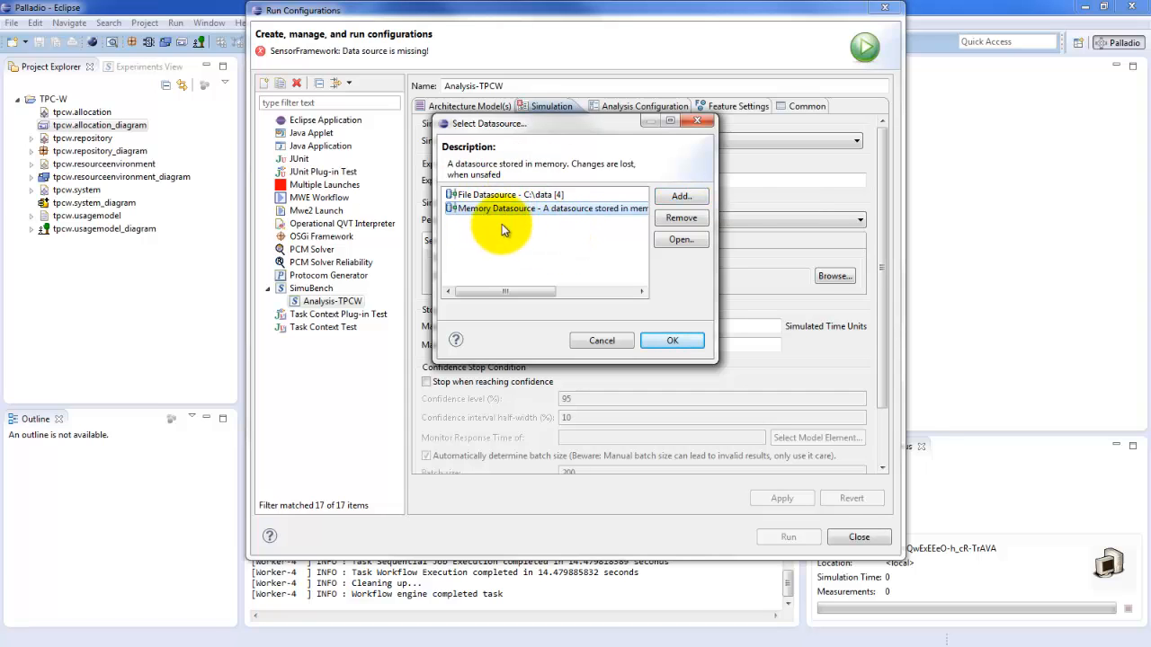
pyautogui.click(673, 343)
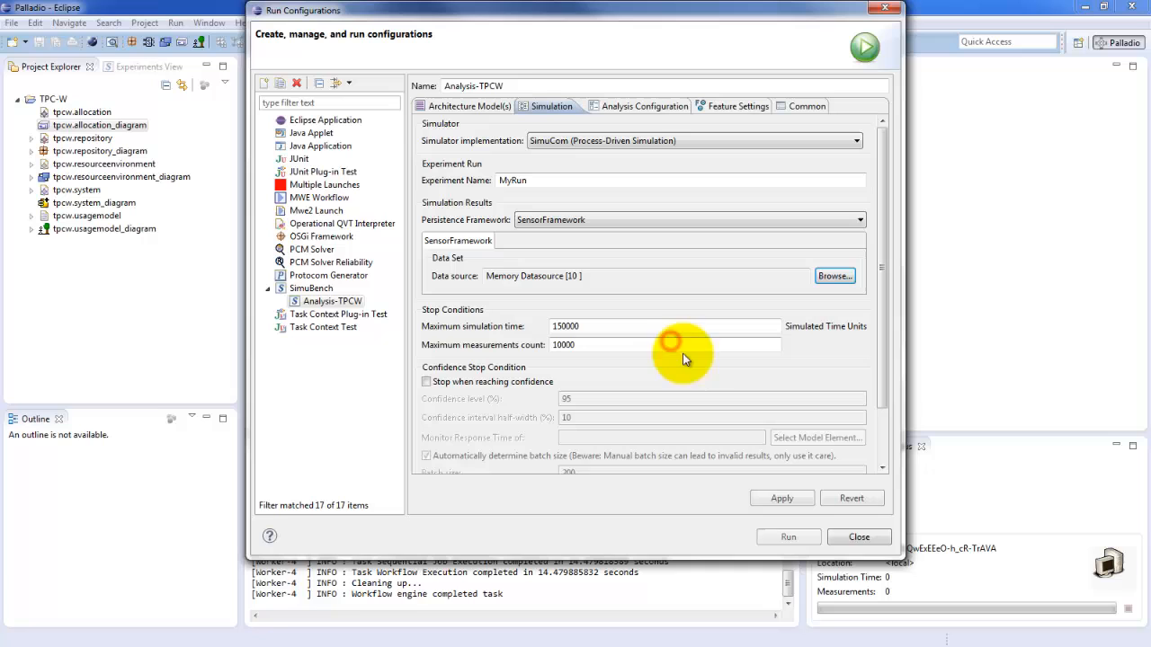
pyautogui.click(782, 499)
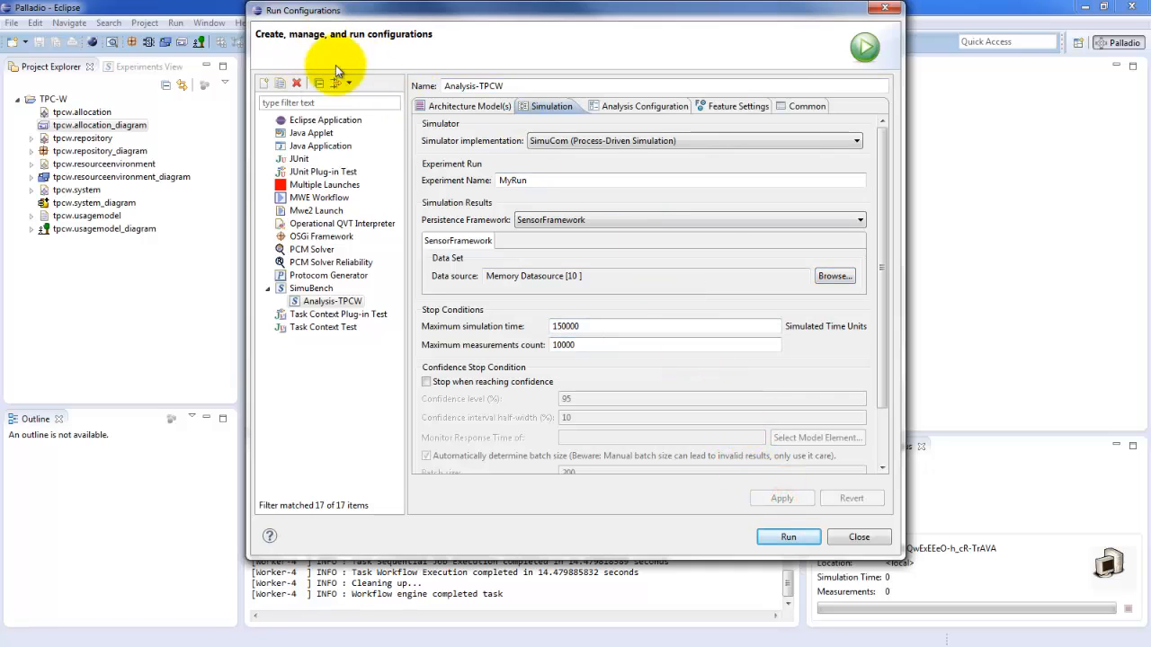
# Step: Set the simulation's experiment name to Analysis-TPCW-Run, reusing the name of the run configuration
pyautogui.click(884, 286)
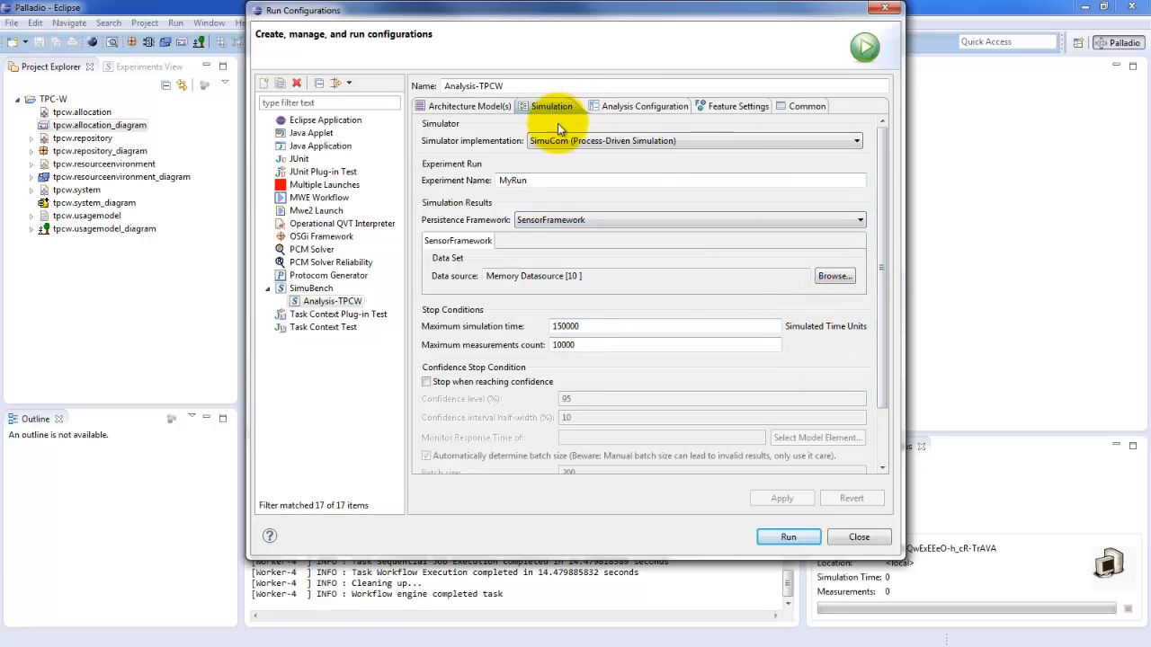
pyautogui.click(880, 201)
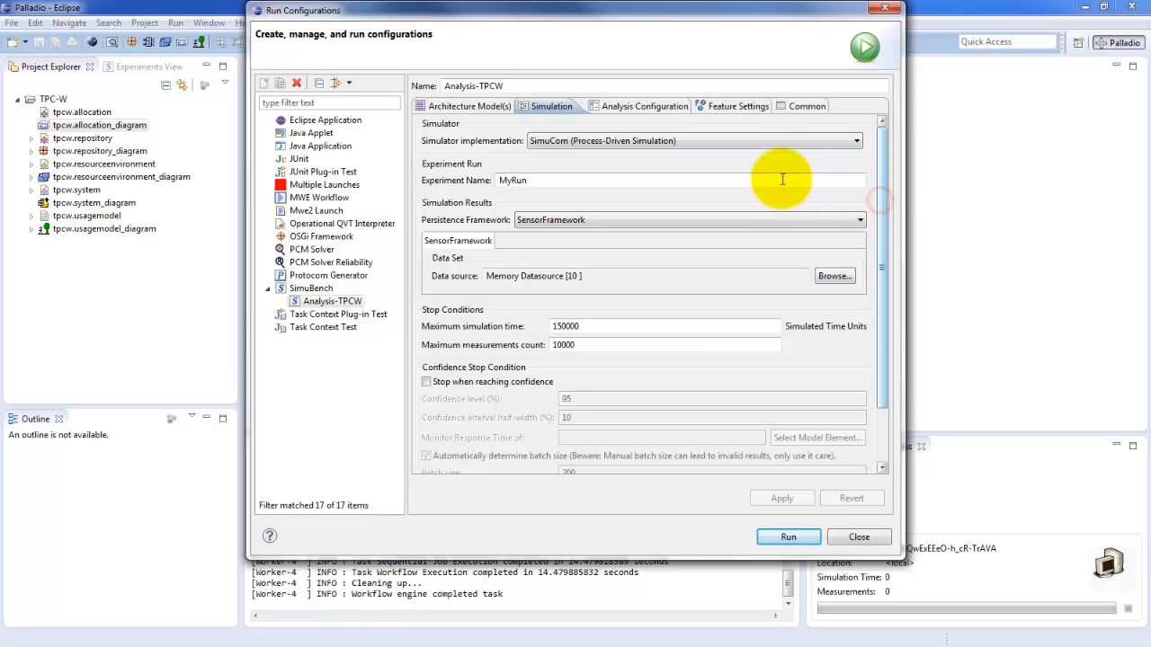
pyautogui.click(500, 180)
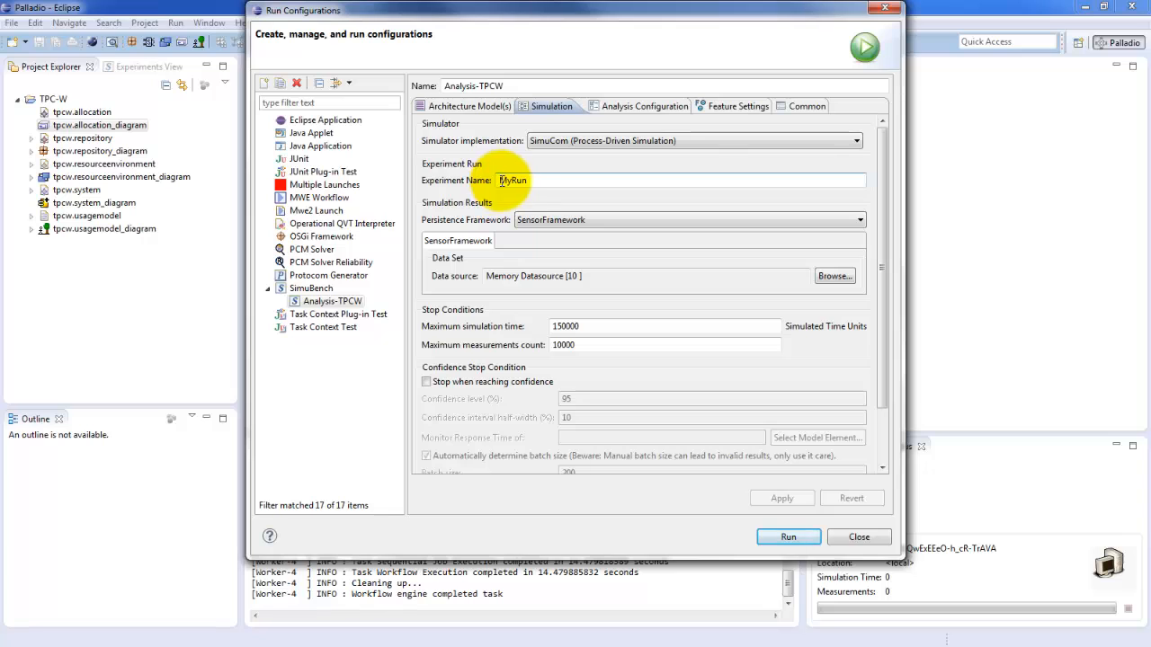
pyautogui.moveTo(513, 86); pyautogui.dragTo(396, 83)
pyautogui.hotkey('ctrl', 'c')
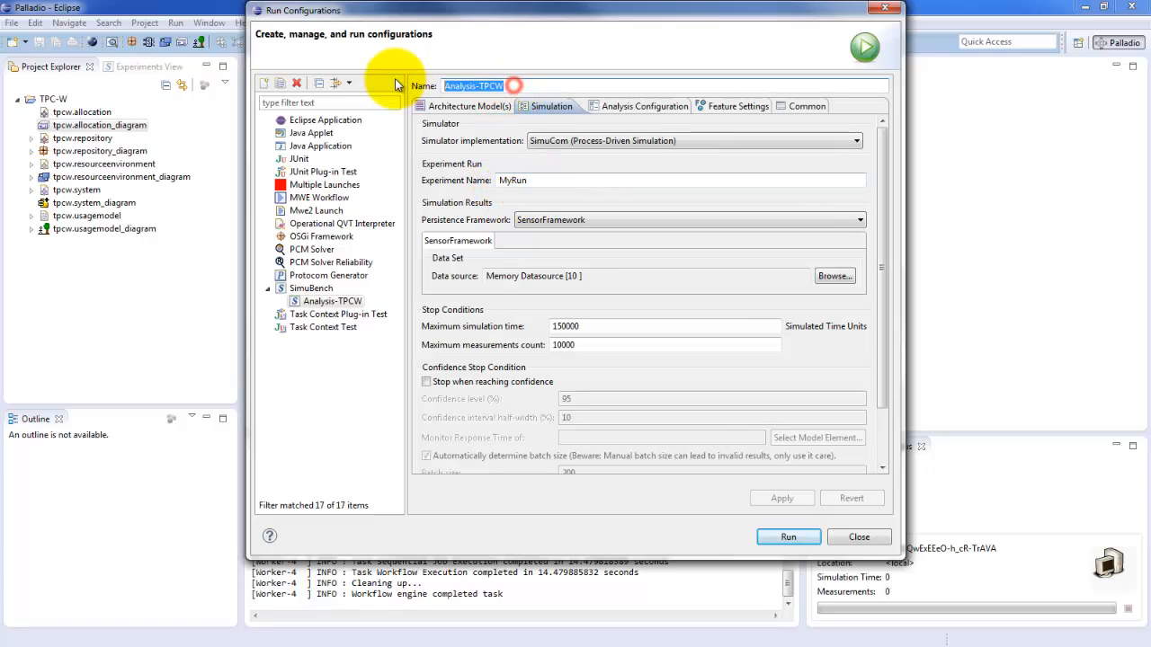
pyautogui.moveTo(540, 180); pyautogui.dragTo(467, 184)
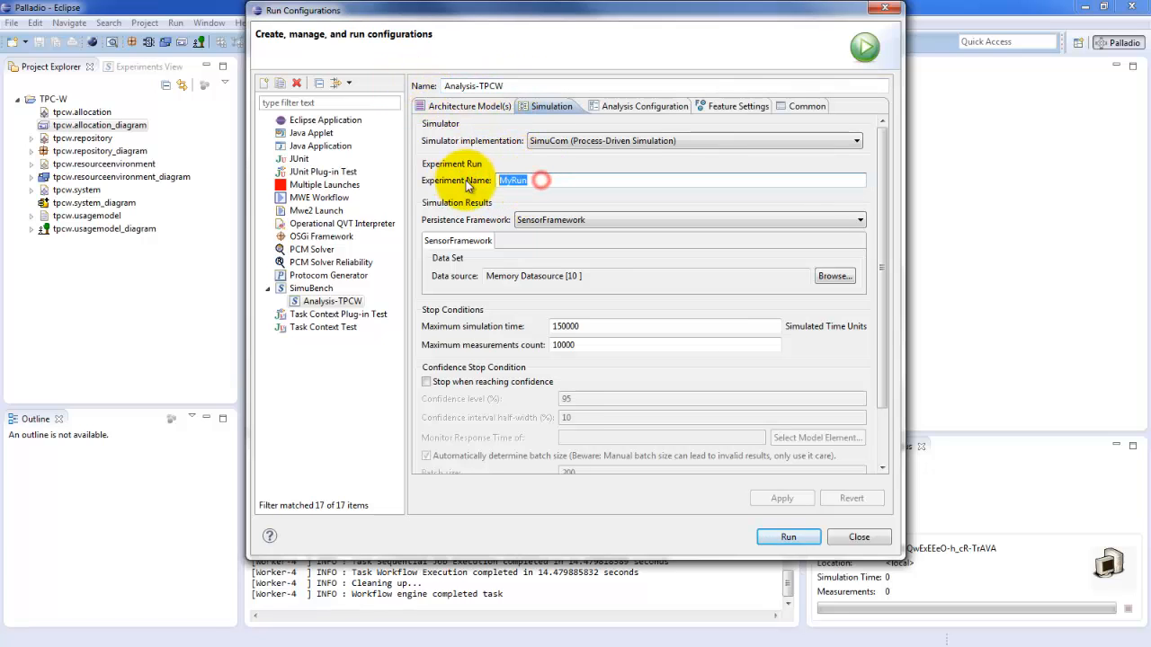
pyautogui.hotkey('ctrl', 'v')
pyautogui.write('-')
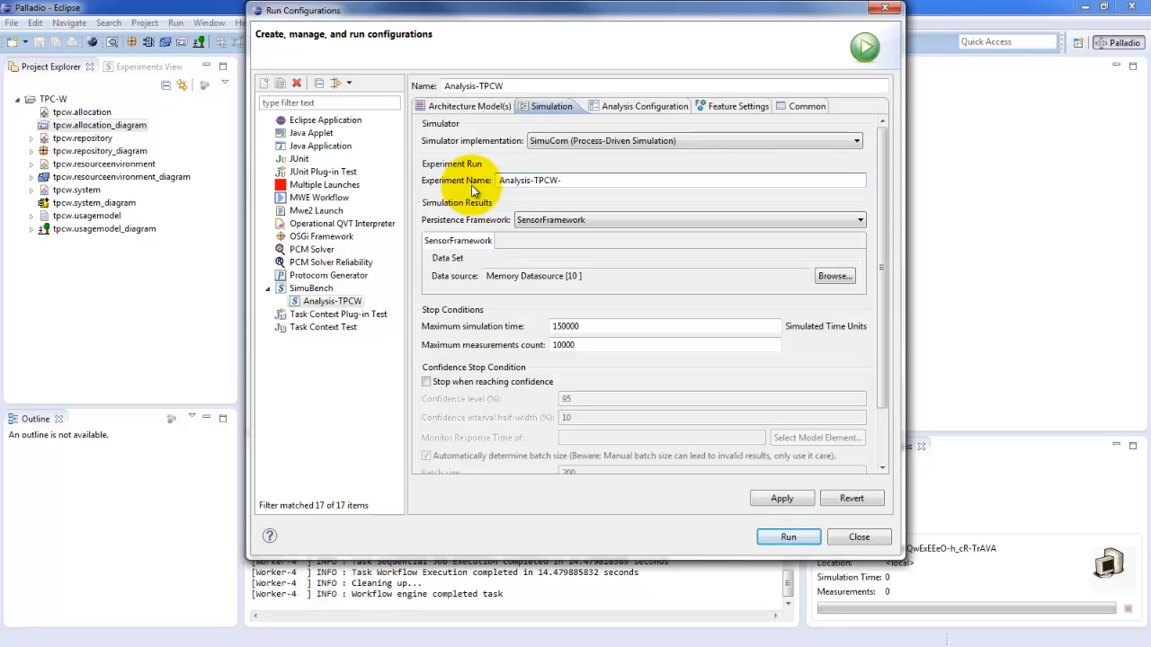
pyautogui.write('Run')
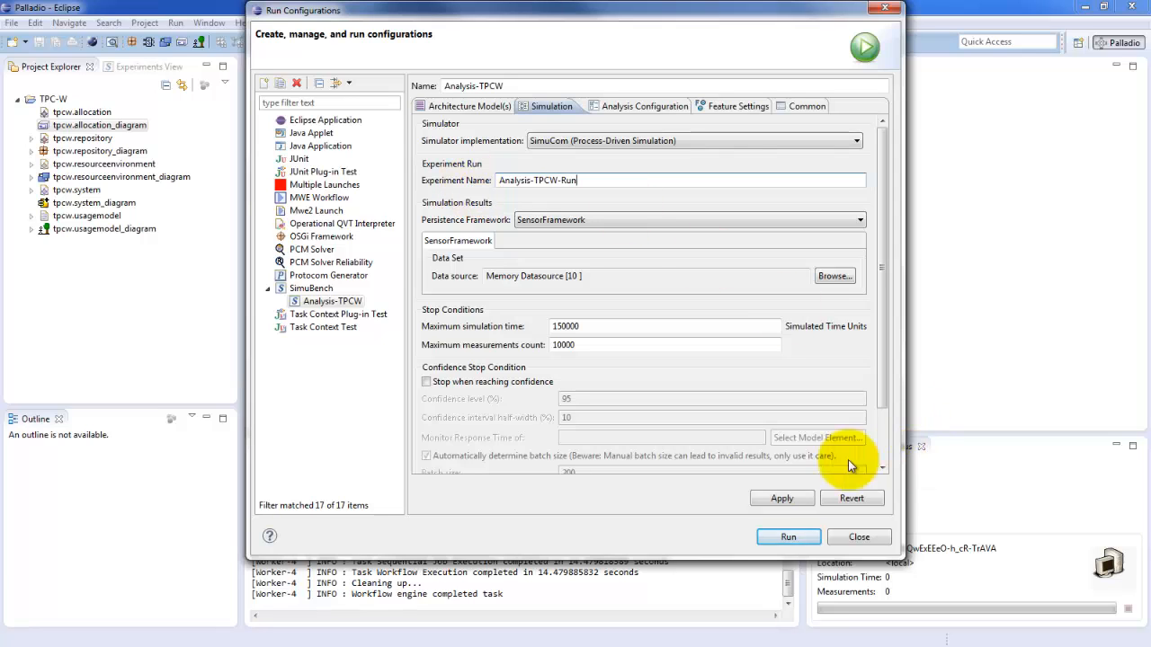
# Step: Apply the experiment name, then set the maximum simulation time to -1 and apply the change
pyautogui.click(779, 499)
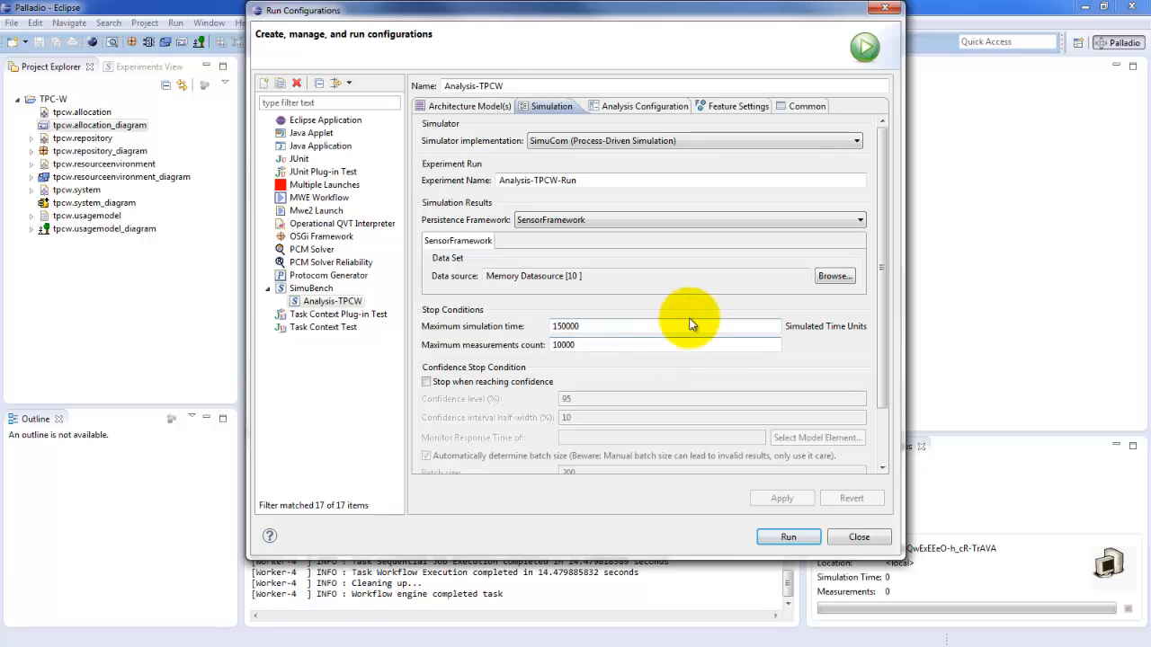
pyautogui.click(589, 327)
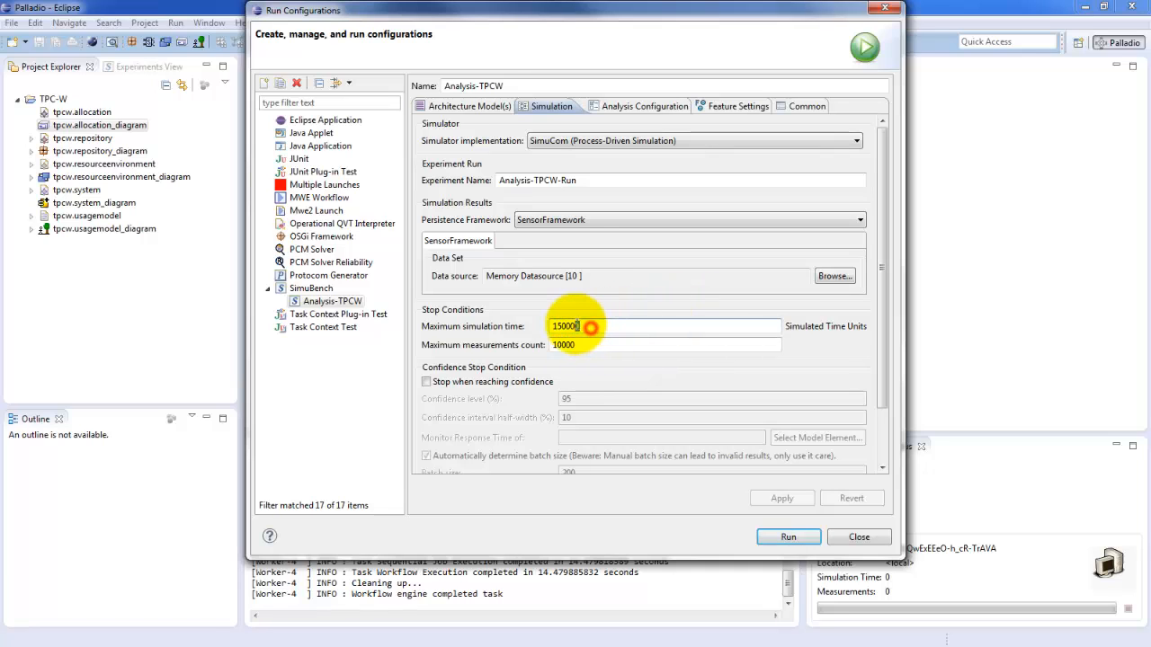
pyautogui.moveTo(565, 322); pyautogui.dragTo(531, 326)
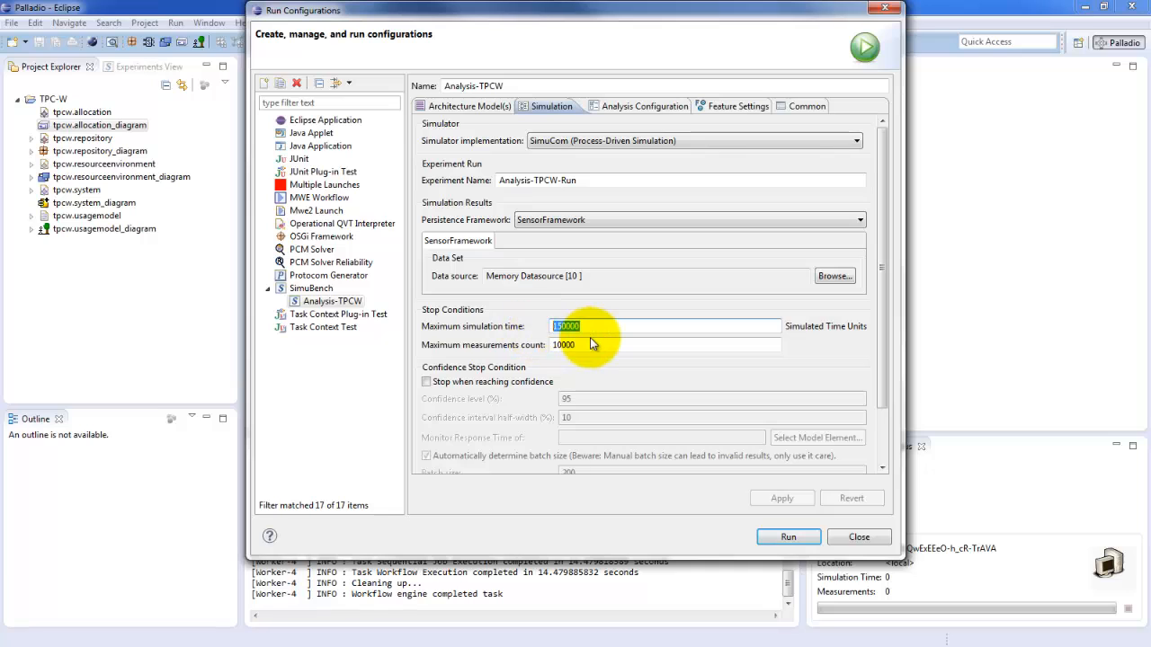
pyautogui.write('-1')
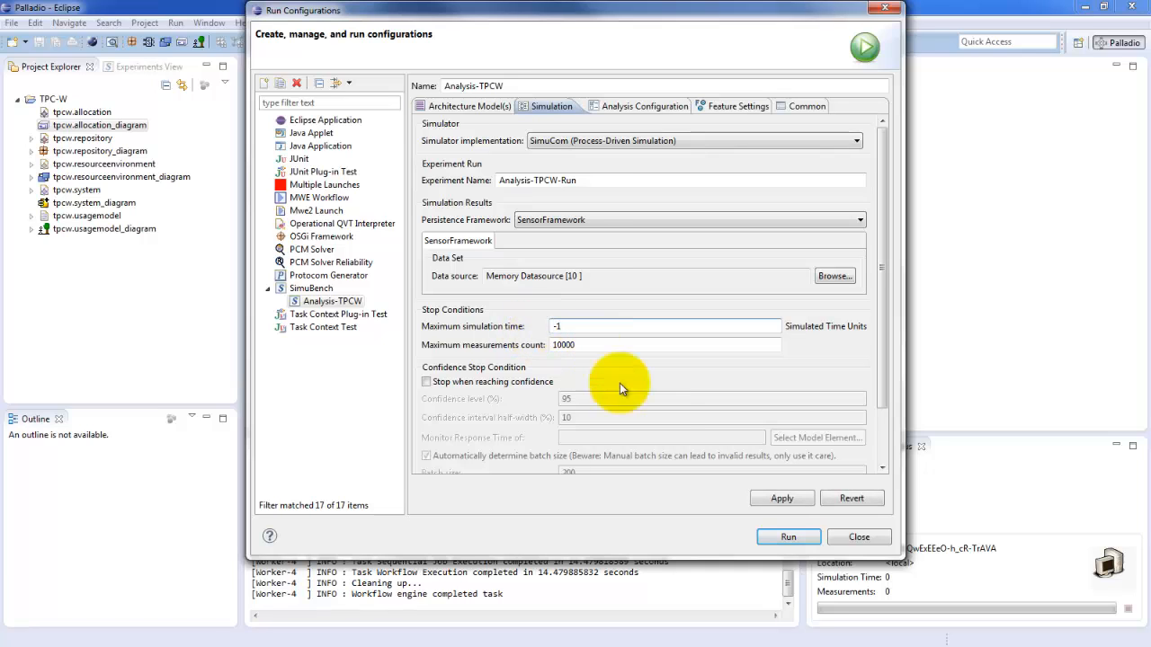
pyautogui.click(773, 497)
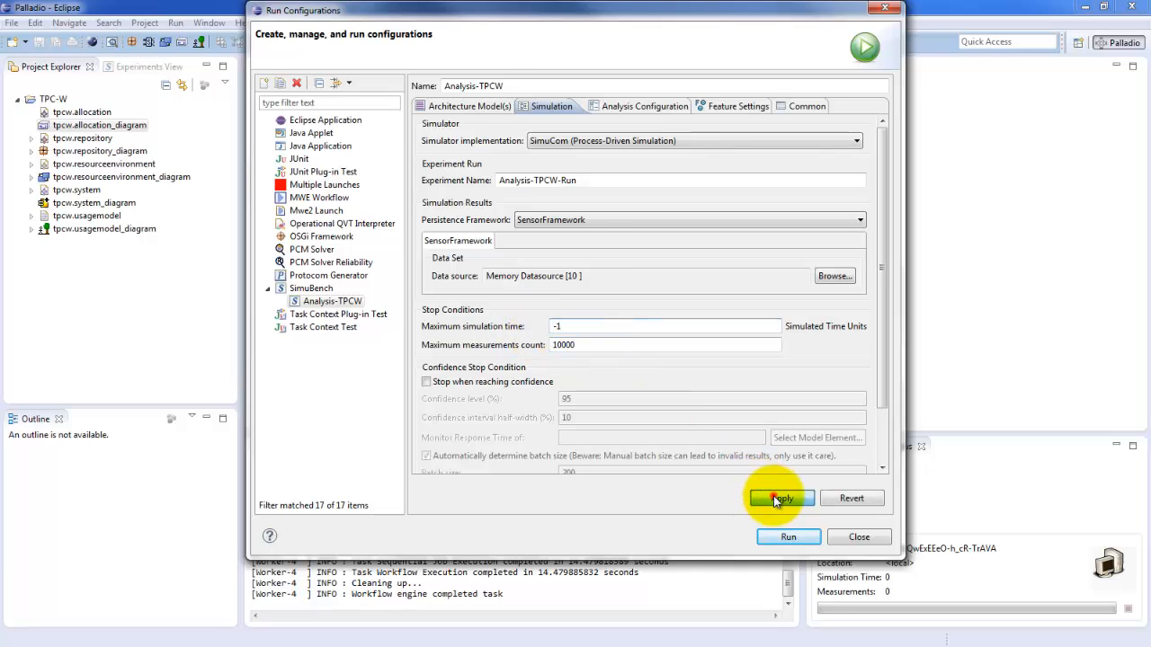
# Step: Set the maximum measurements count to 1000 and apply the stop condition
pyautogui.click(585, 347)
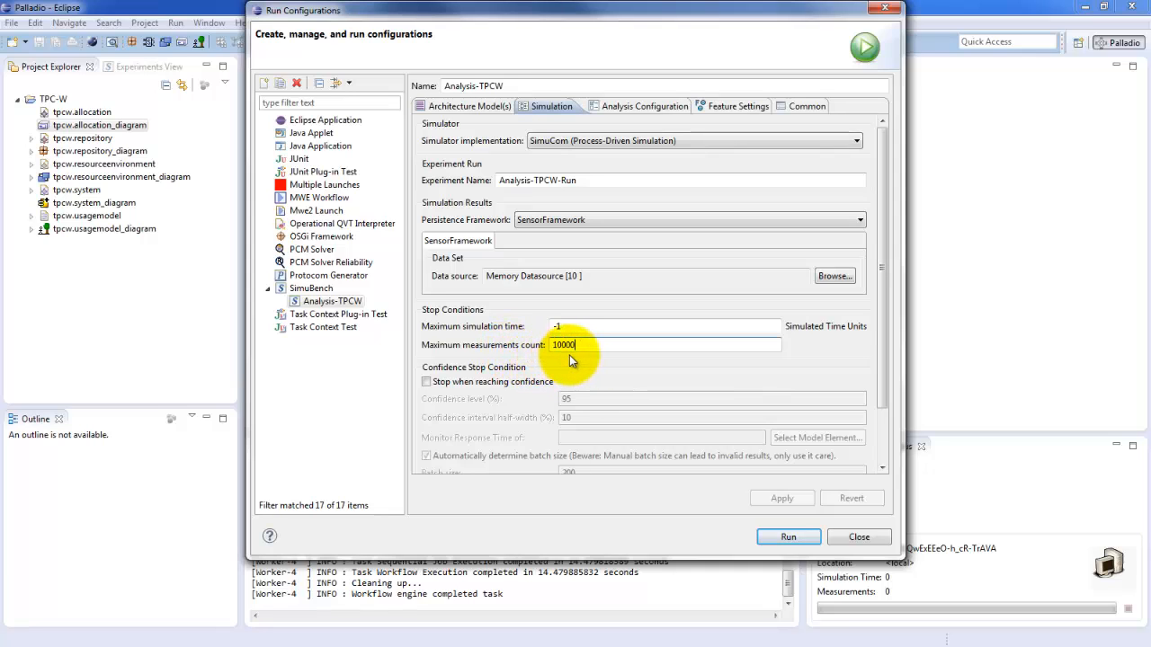
pyautogui.press('BackSpace')
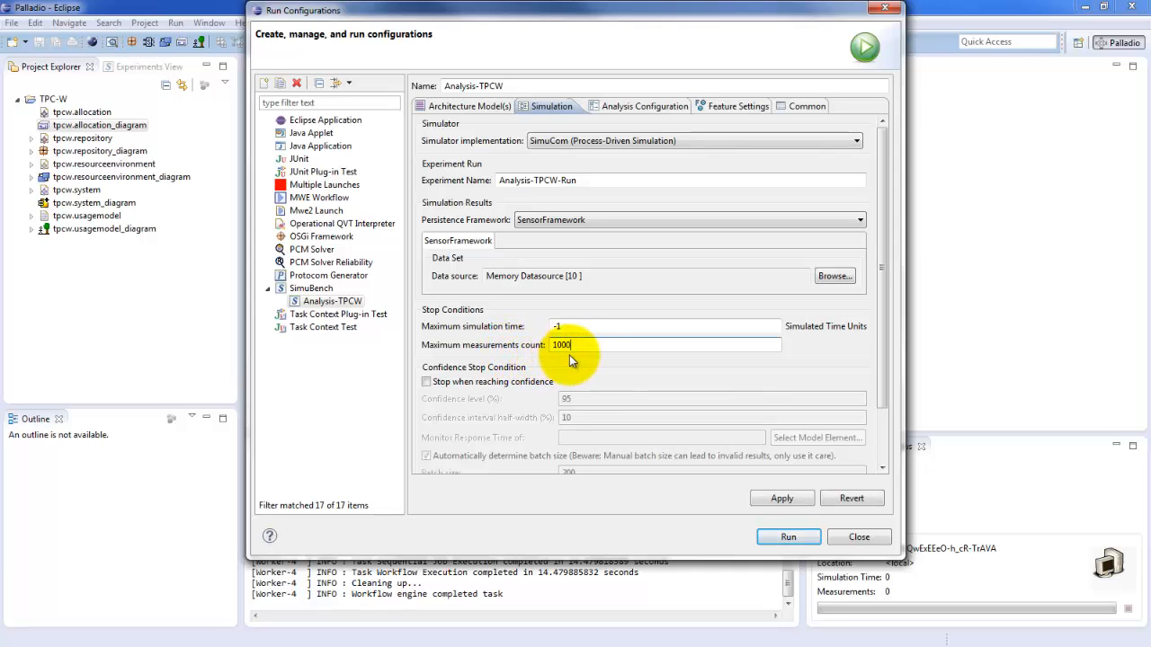
pyautogui.click(779, 501)
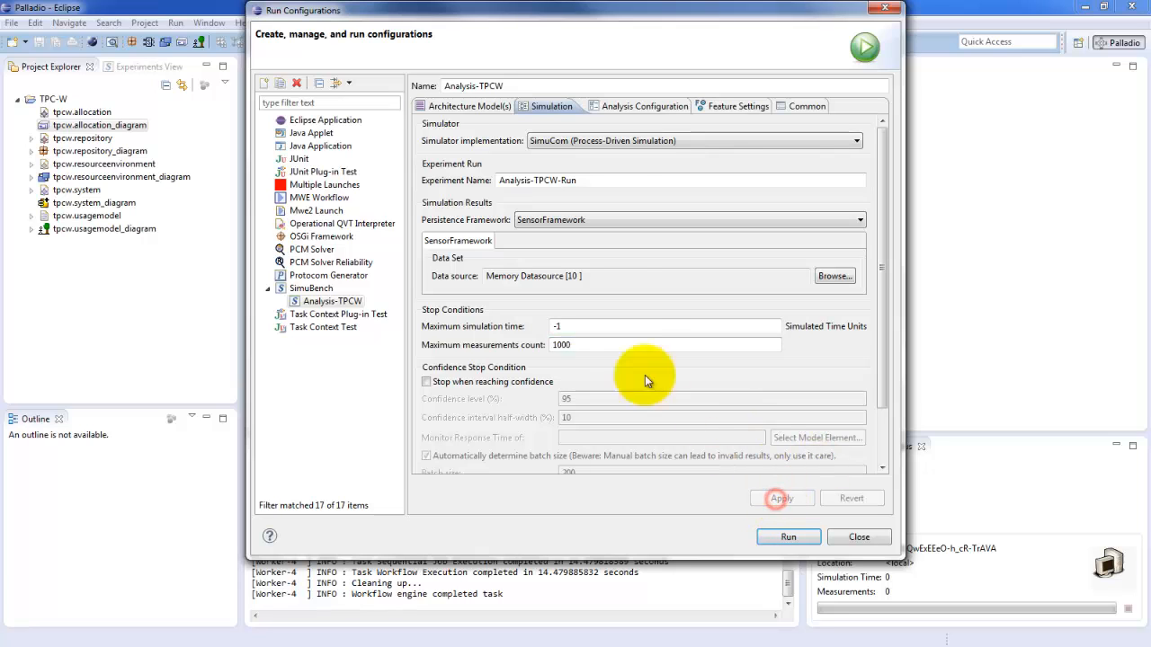
pyautogui.click(583, 346)
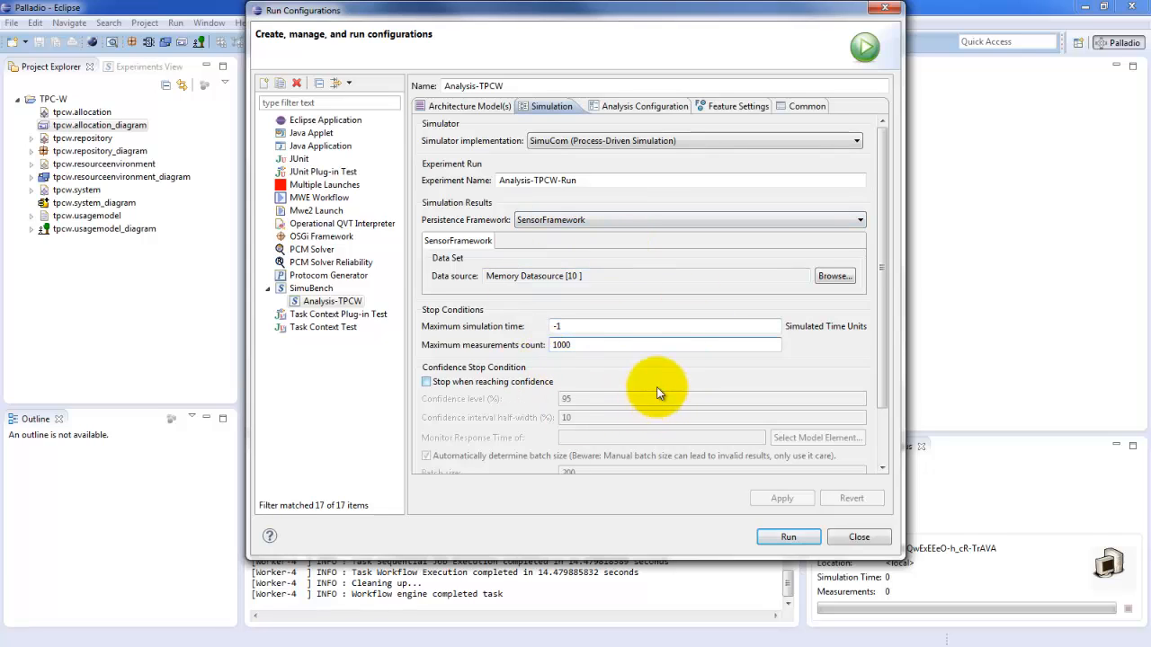
# Step: Run the Analysis-TPCW simulation and check the console output for the workflow's completion
pyautogui.click(788, 539)
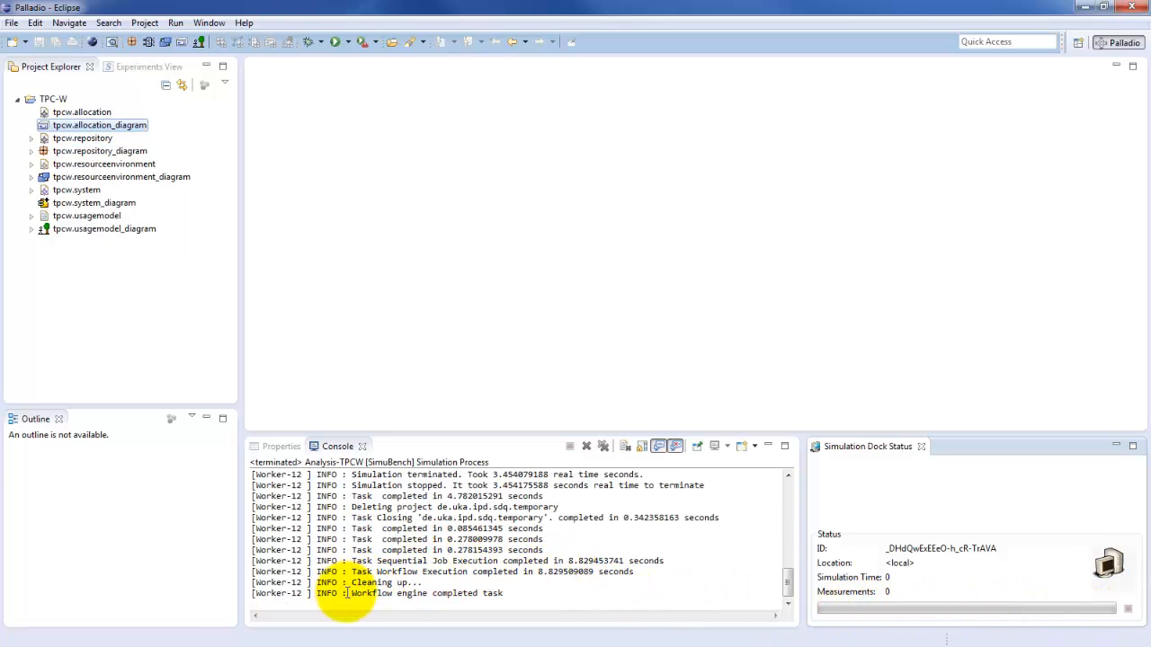
pyautogui.moveTo(352, 593); pyautogui.dragTo(506, 593)
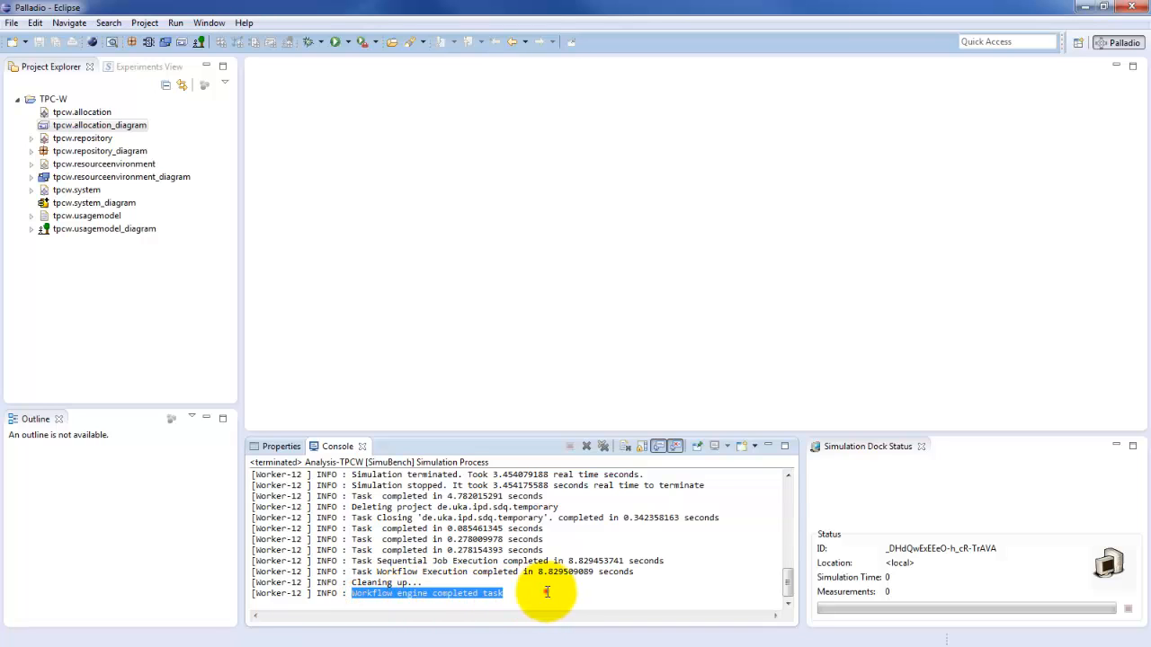
pyautogui.click(546, 589)
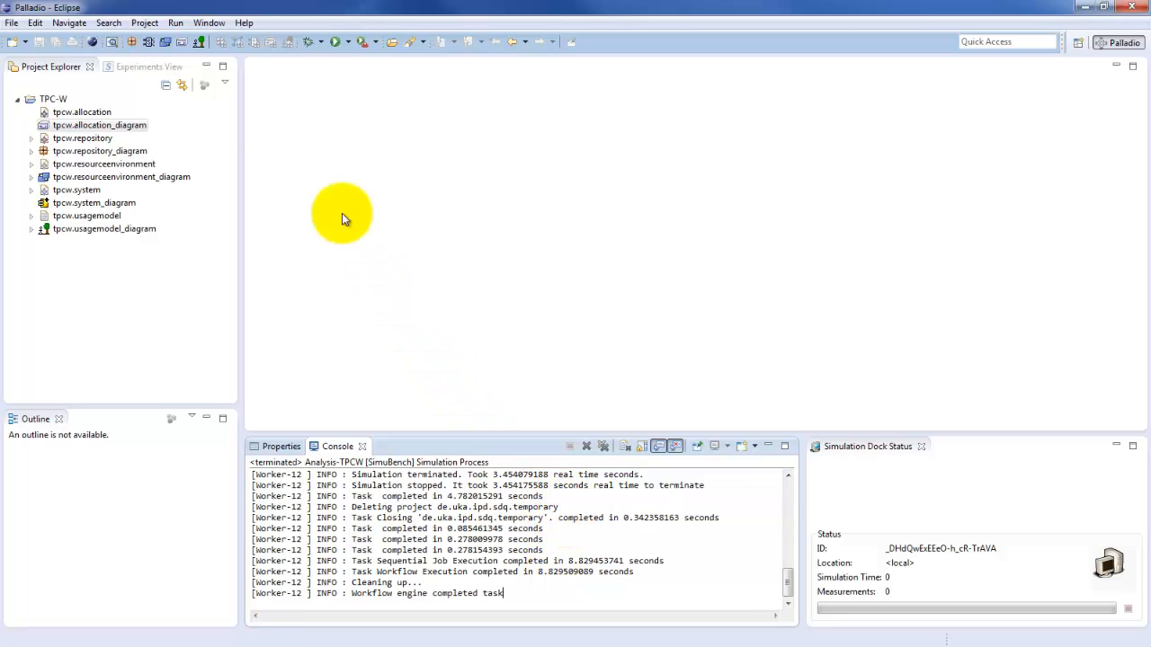
# Step: Reload the Experiments View, expand the Memory Datasource down to the sensors of the Analysis-TPCW-Run experiment run, and widen the view
pyautogui.click(160, 70)
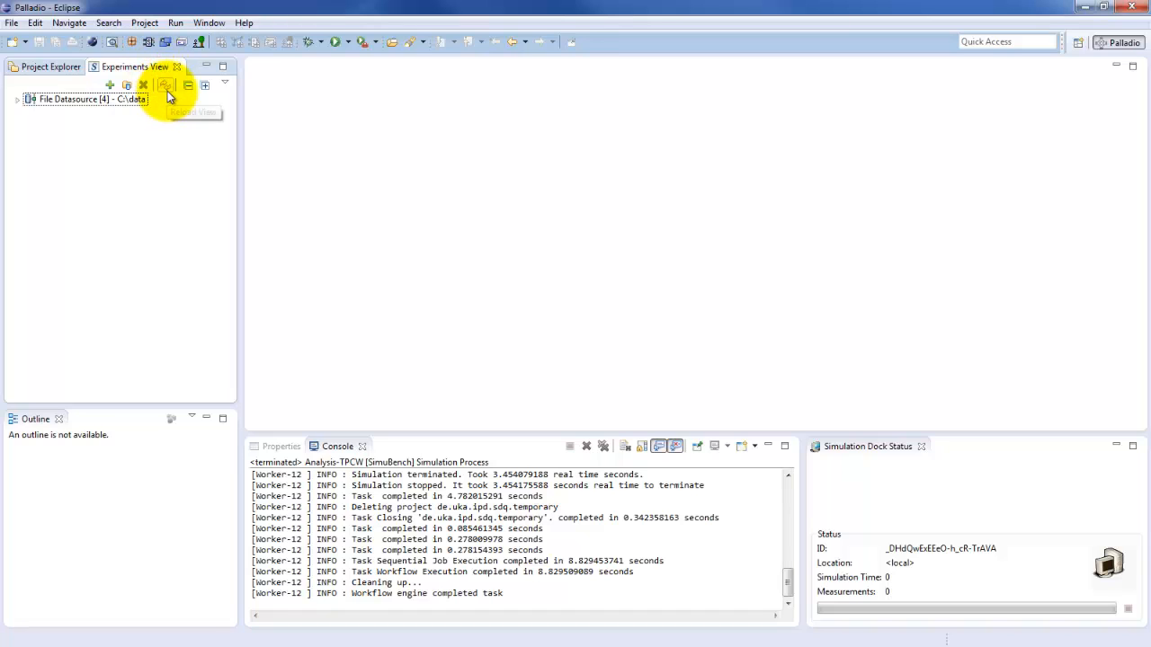
pyautogui.click(165, 87)
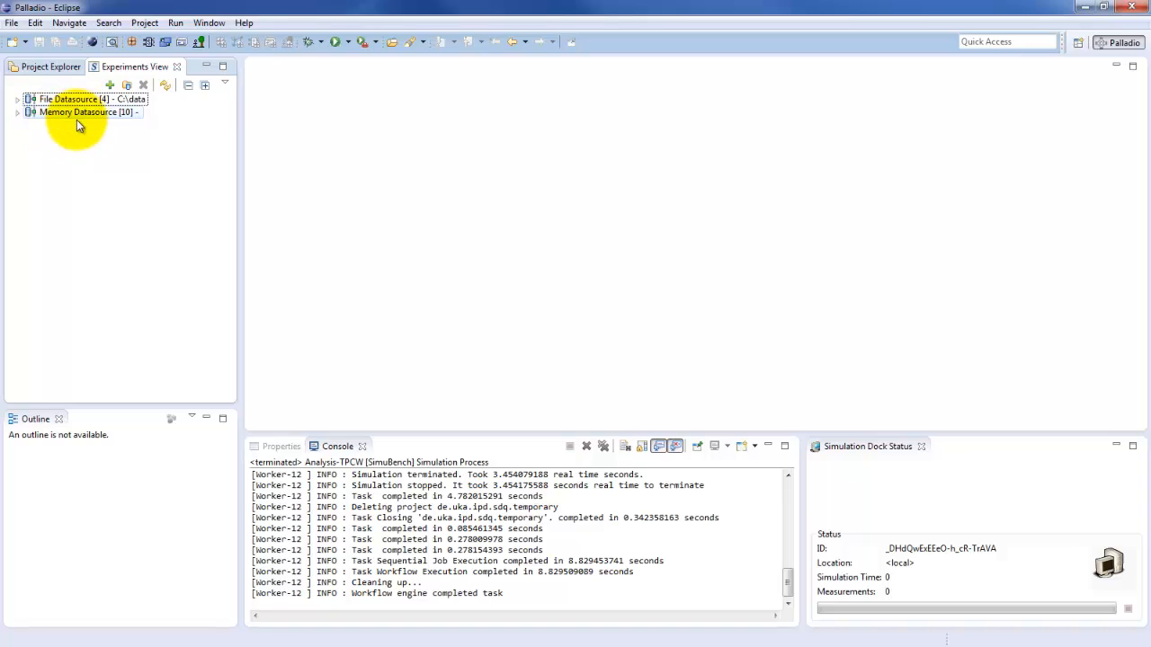
pyautogui.click(17, 114)
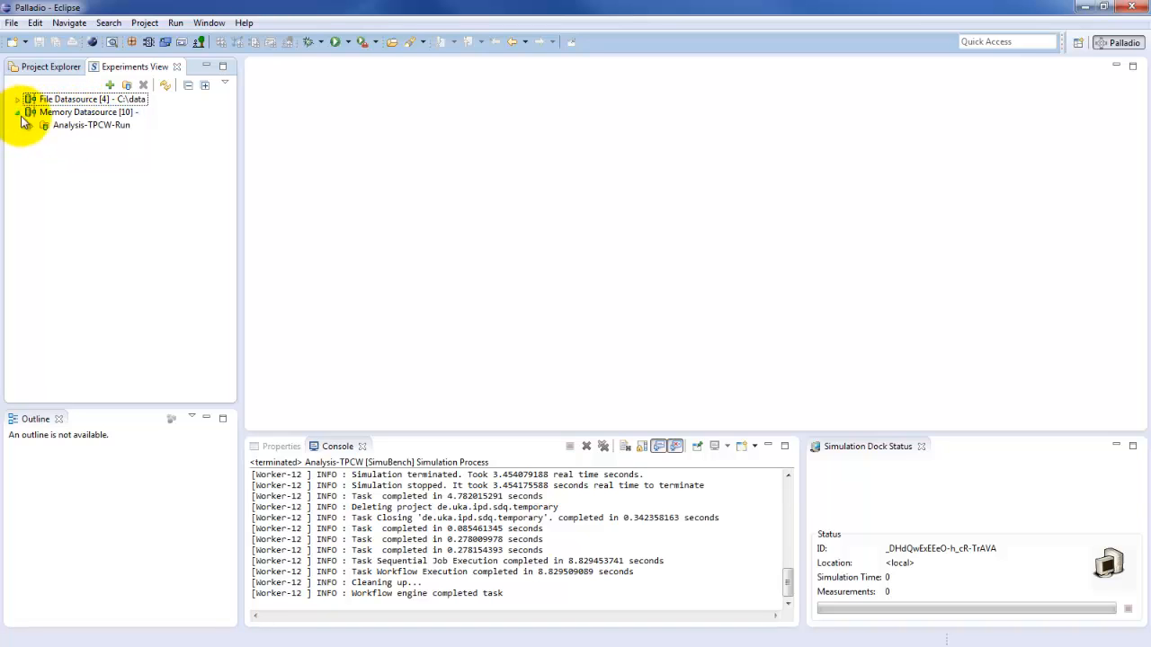
pyautogui.click(56, 125)
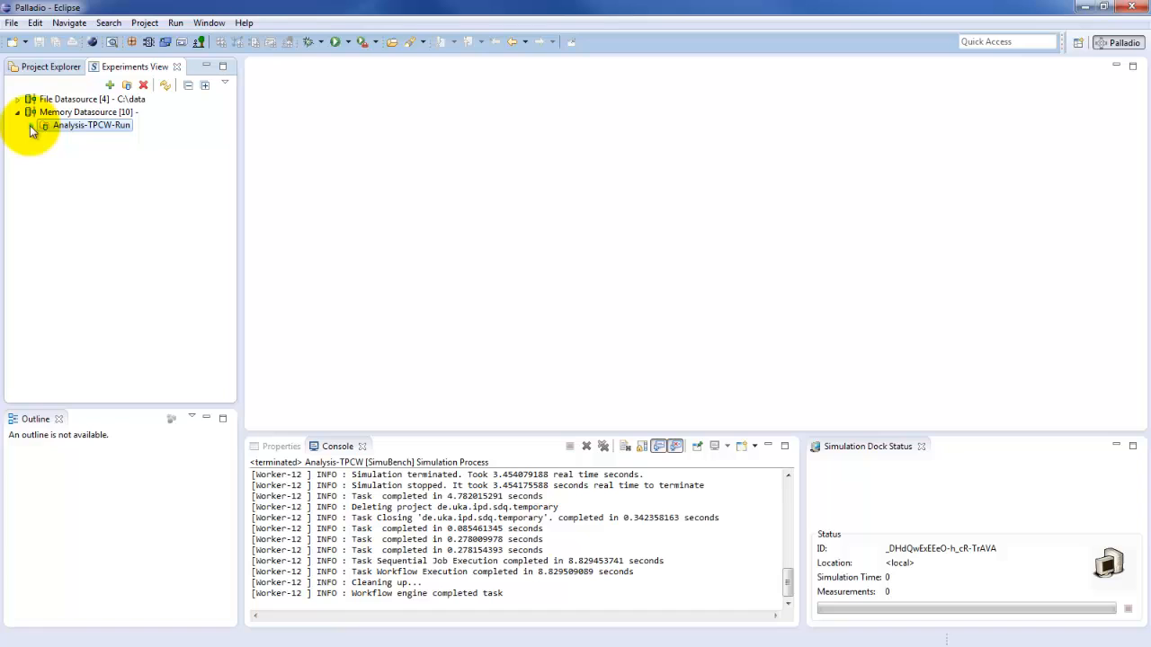
pyautogui.click(30, 128)
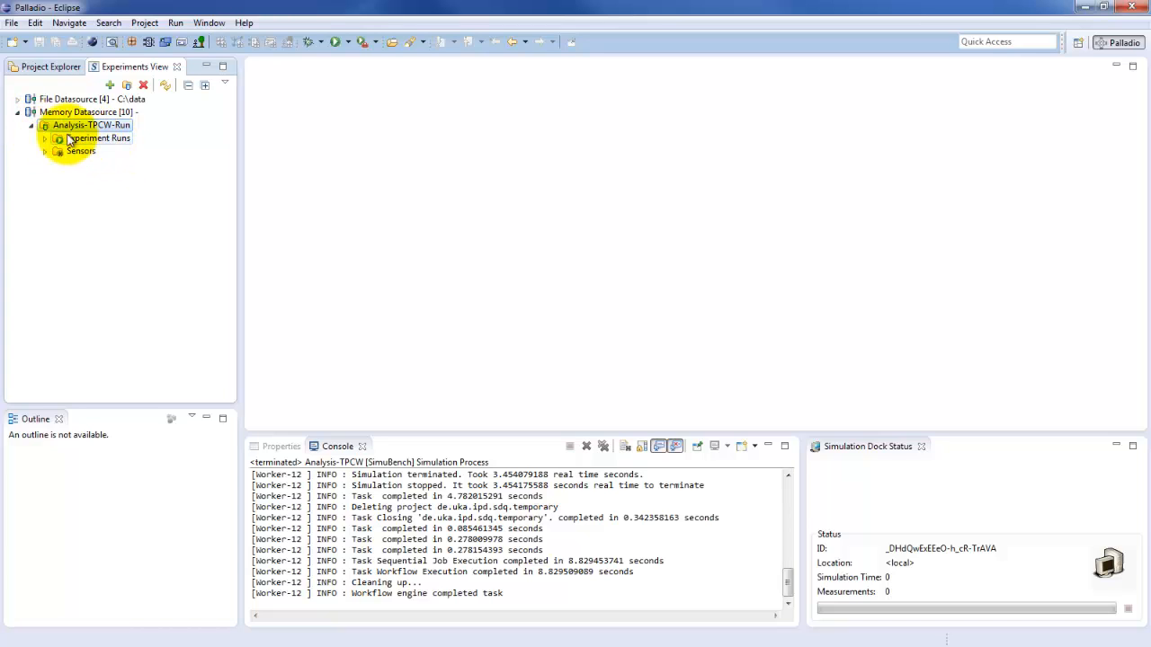
pyautogui.click(46, 140)
pyautogui.click(91, 150)
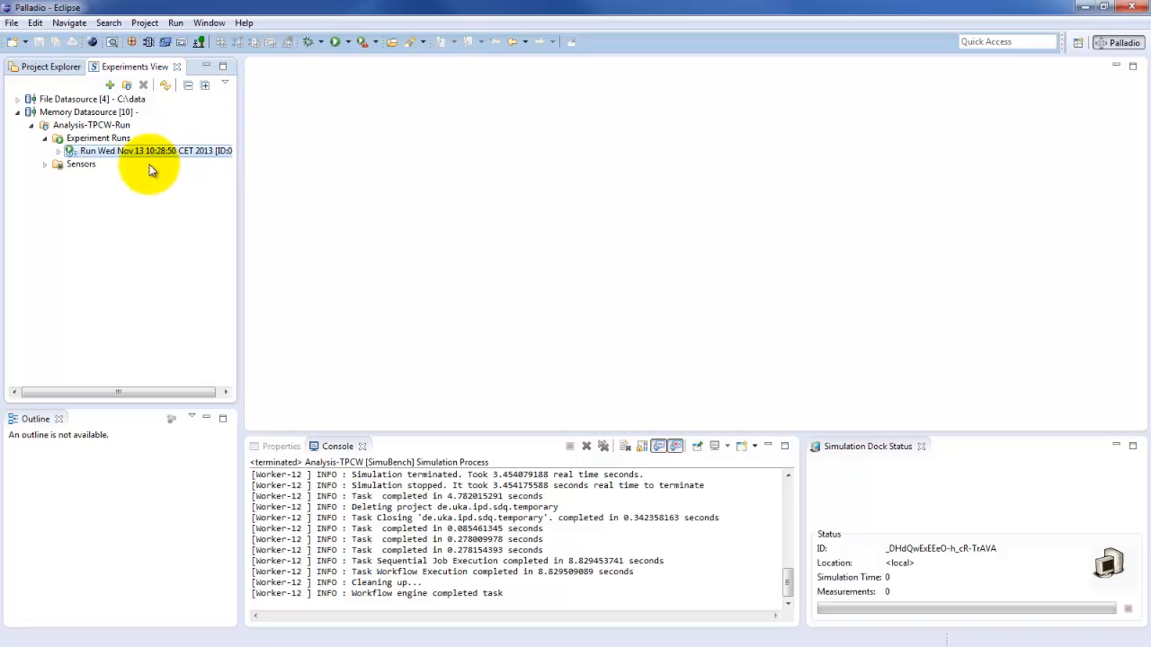
pyautogui.click(57, 151)
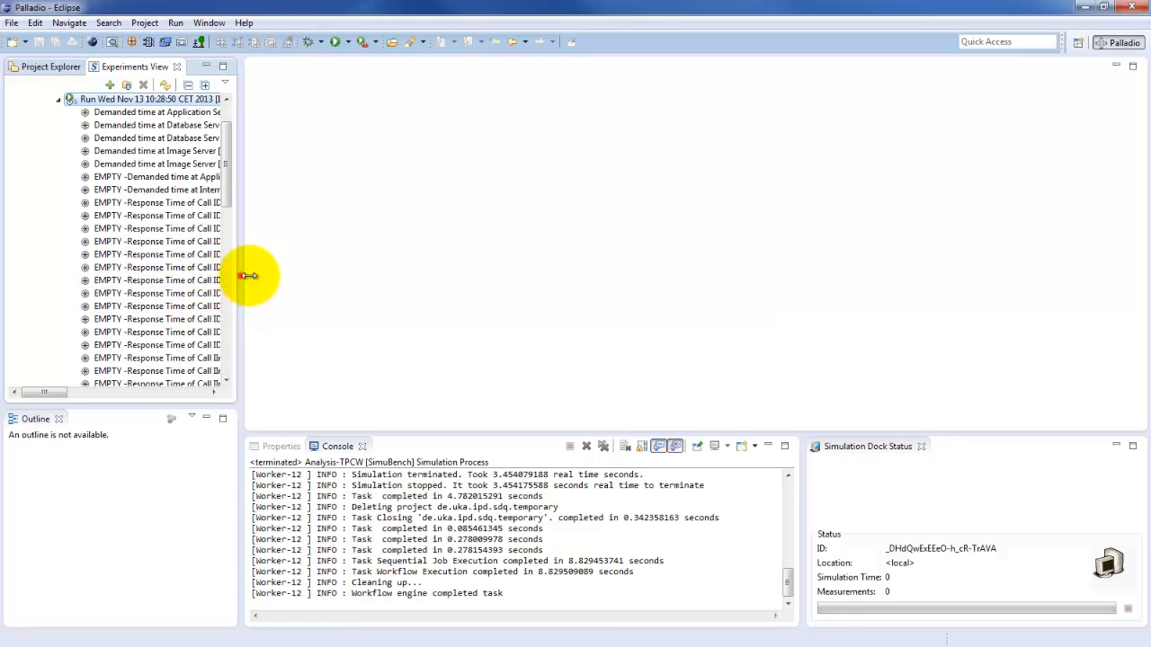
pyautogui.moveTo(243, 275); pyautogui.dragTo(382, 229)
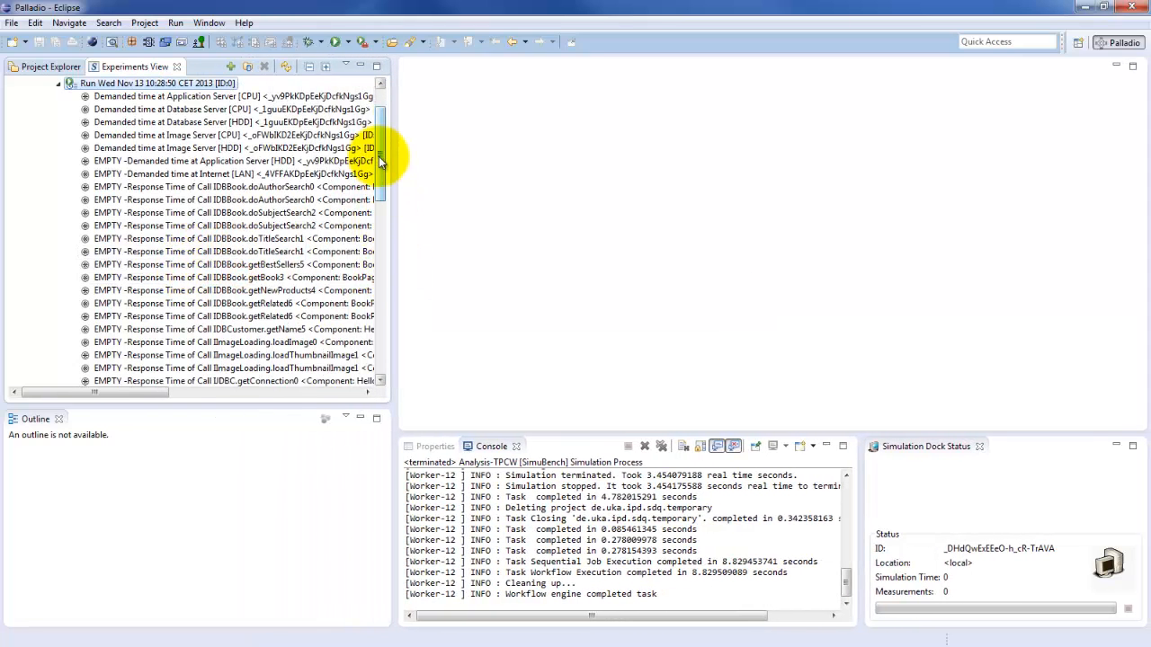
# Step: Open the Response Time of HomeInteractionUsageScenario sensor as a JFreeChart Response Time TimeSeries
pyautogui.moveTo(379, 157); pyautogui.dragTo(379, 146)
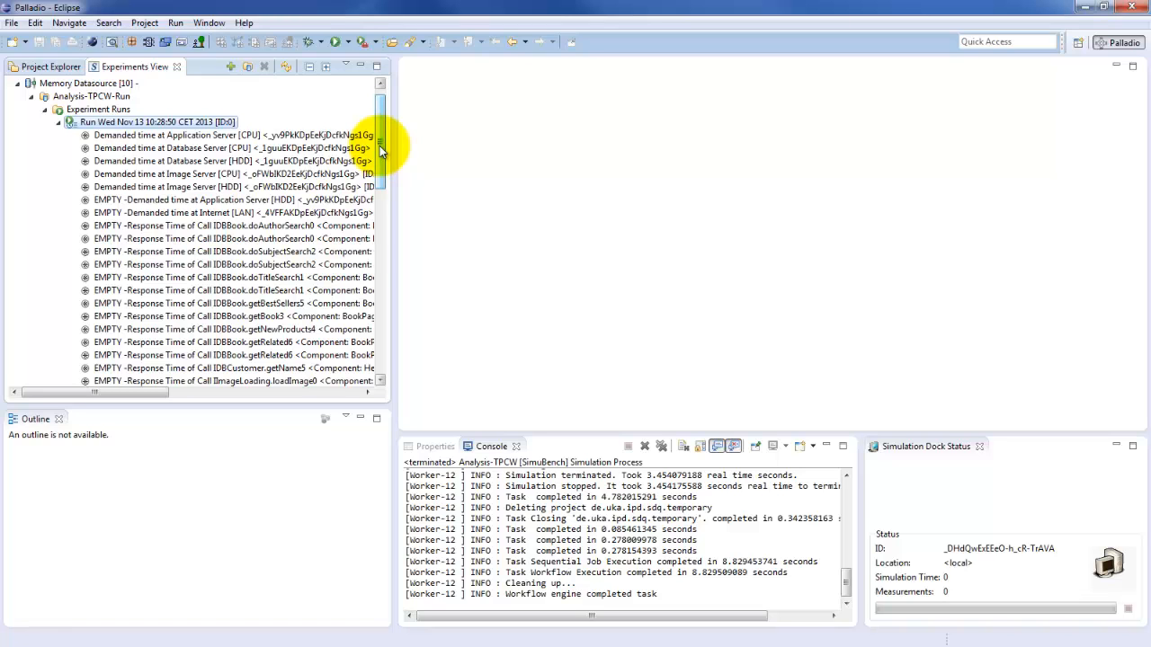
pyautogui.moveTo(379, 145); pyautogui.dragTo(367, 303)
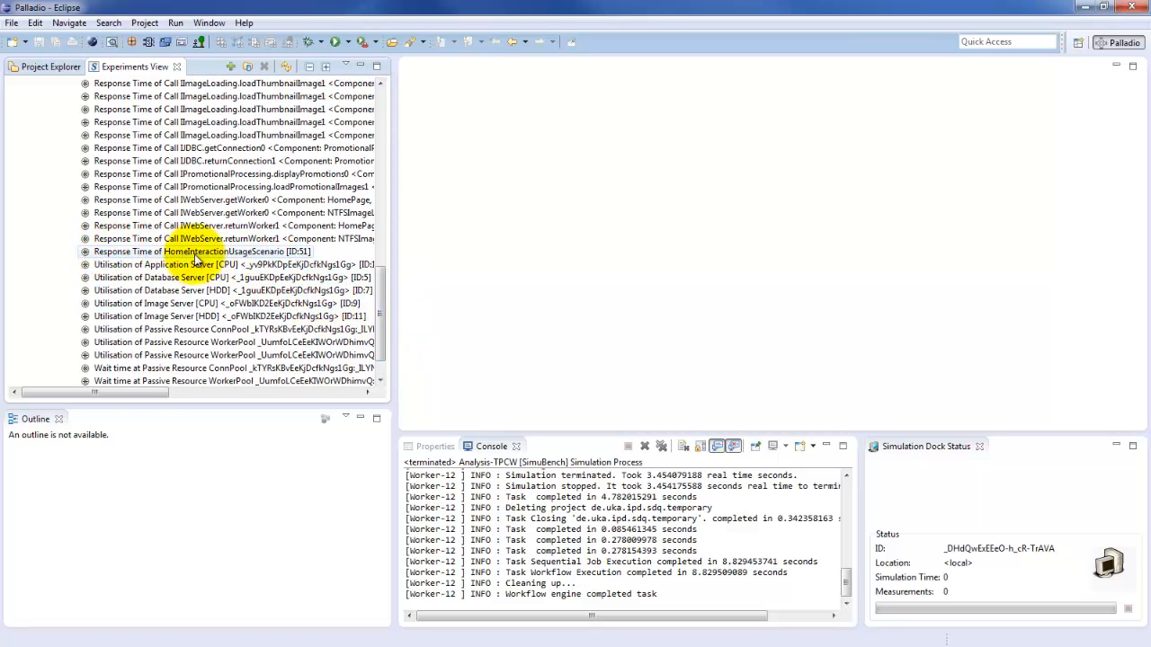
pyautogui.doubleClick(264, 255)
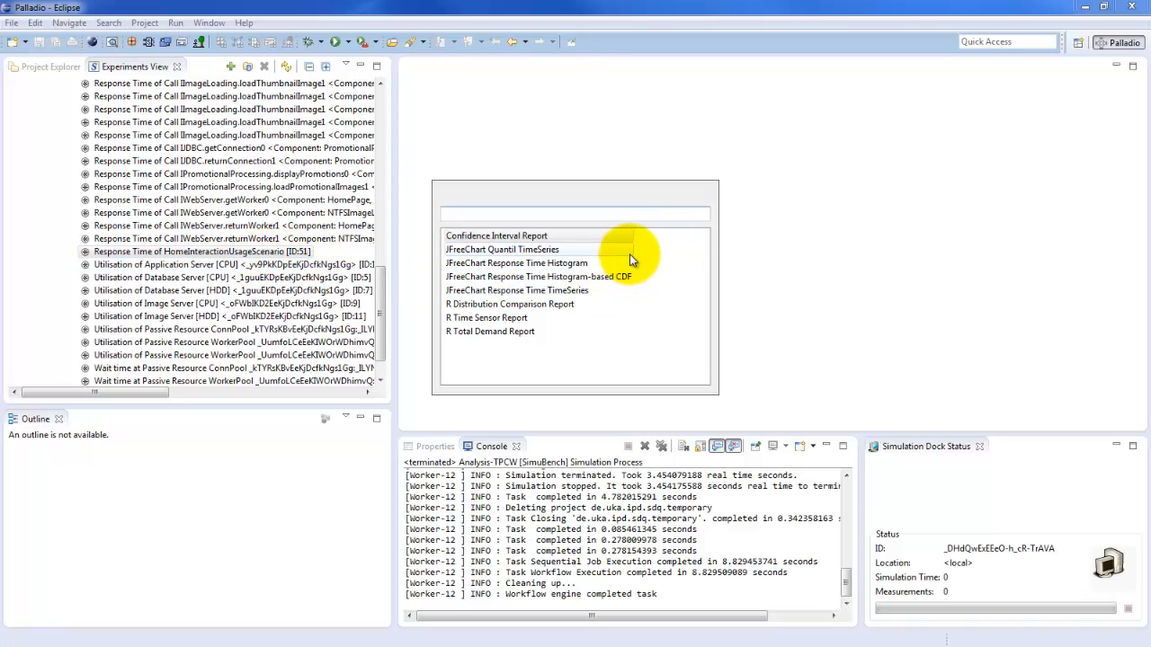
pyautogui.doubleClick(542, 293)
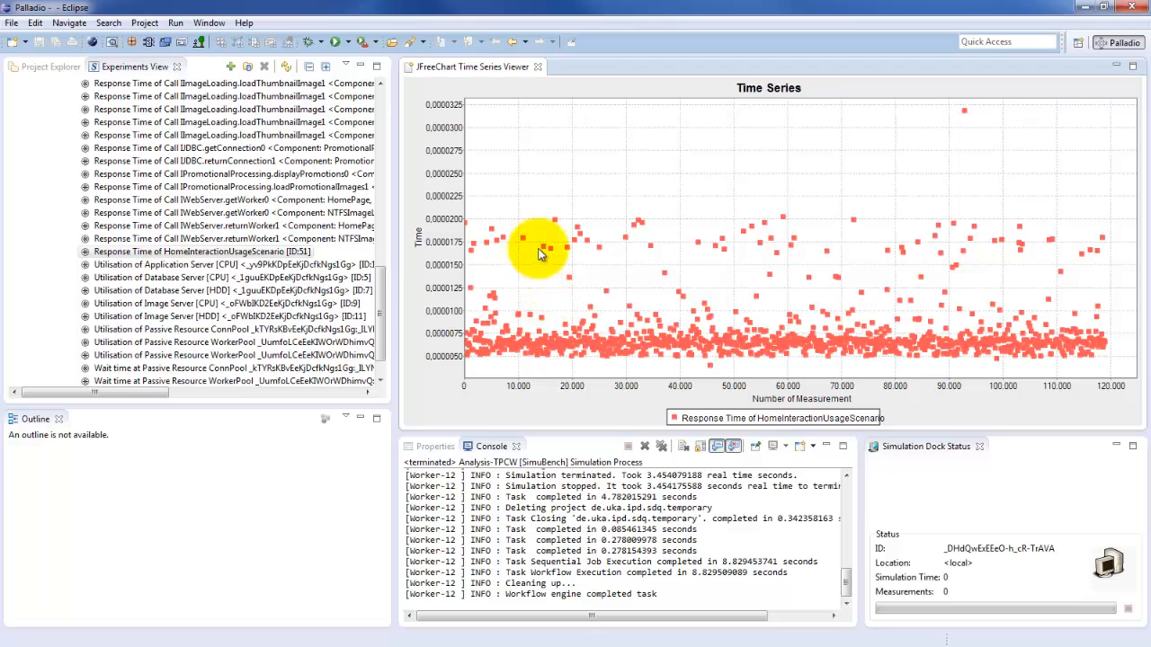
pyautogui.moveTo(564, 302)
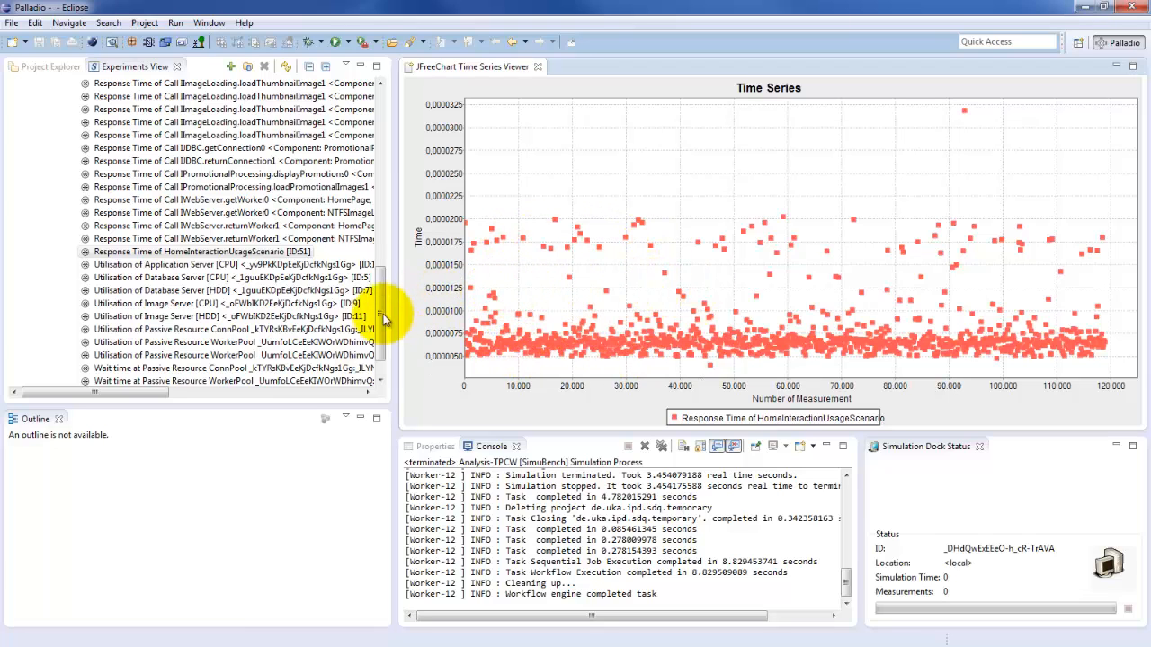
# Step: Add the print_hello MethodID sensor from the second ProtoCom experiment's run in the File Datasource to the time series chart
pyautogui.moveTo(379, 325); pyautogui.dragTo(390, 133)
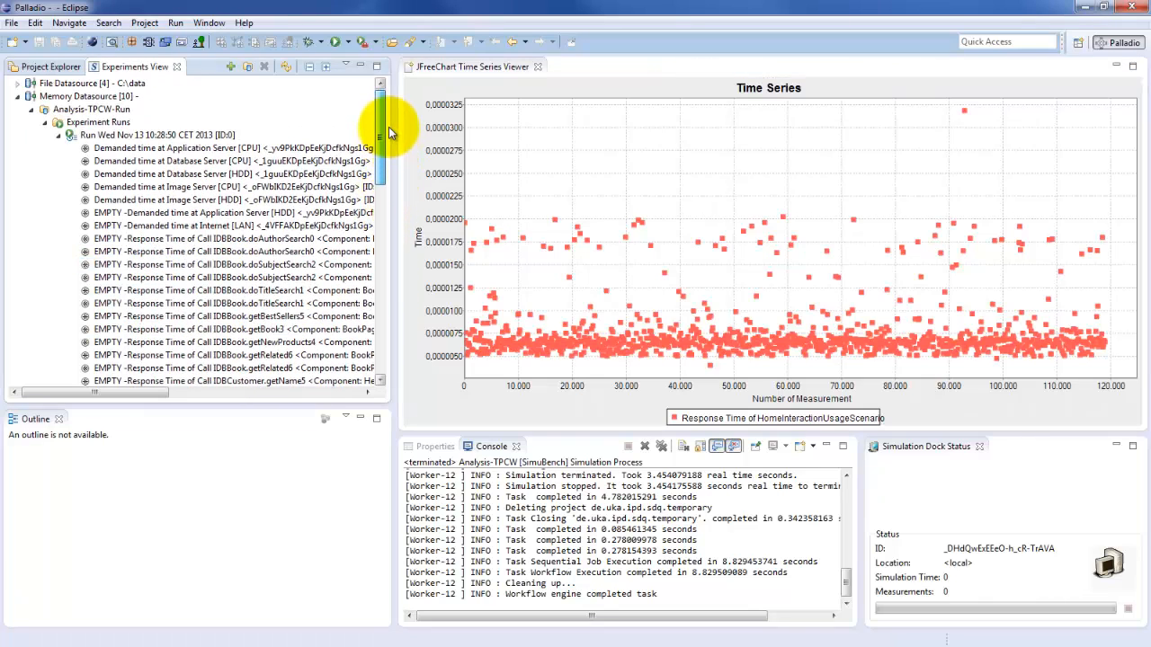
pyautogui.click(18, 82)
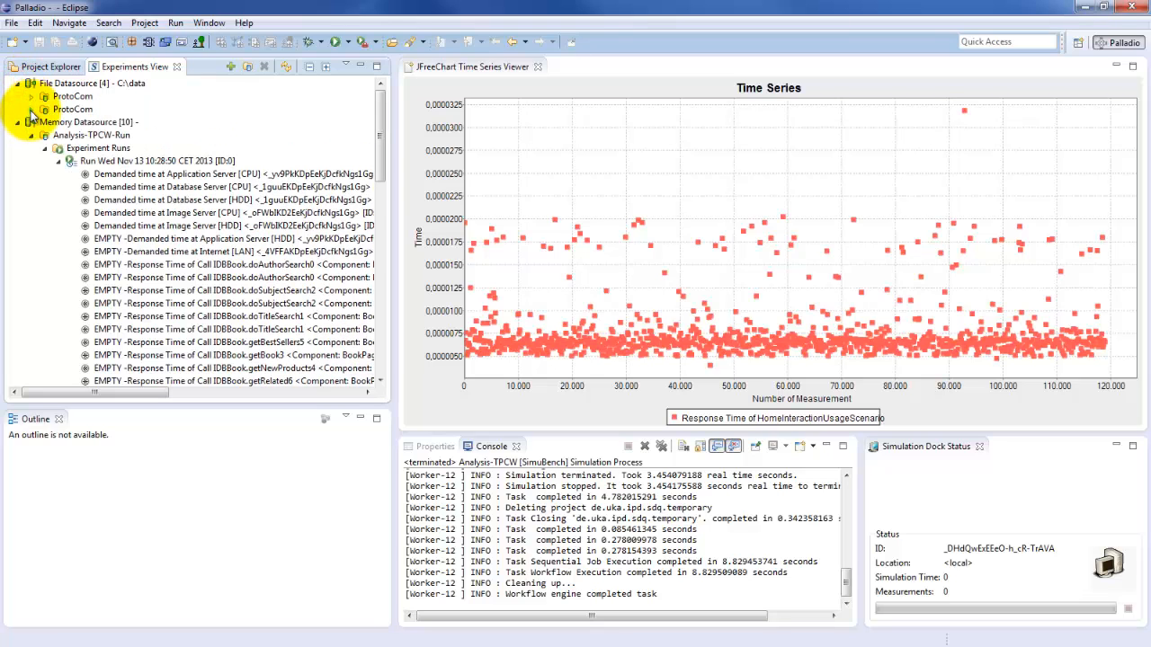
pyautogui.click(31, 109)
pyautogui.click(45, 121)
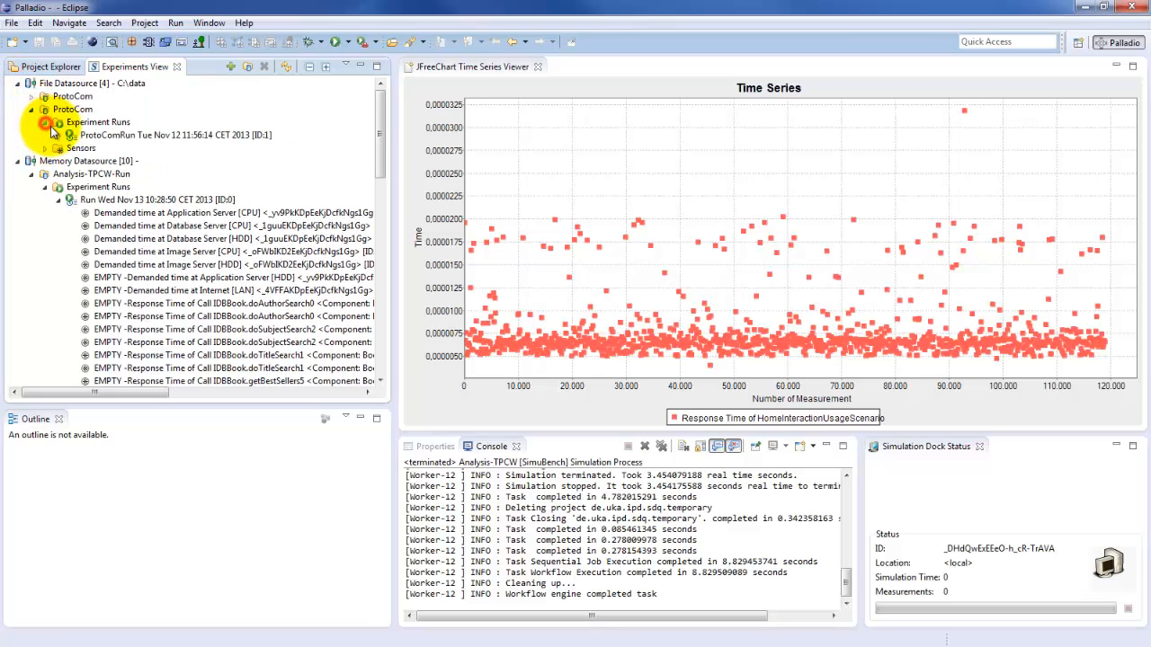
pyautogui.click(60, 135)
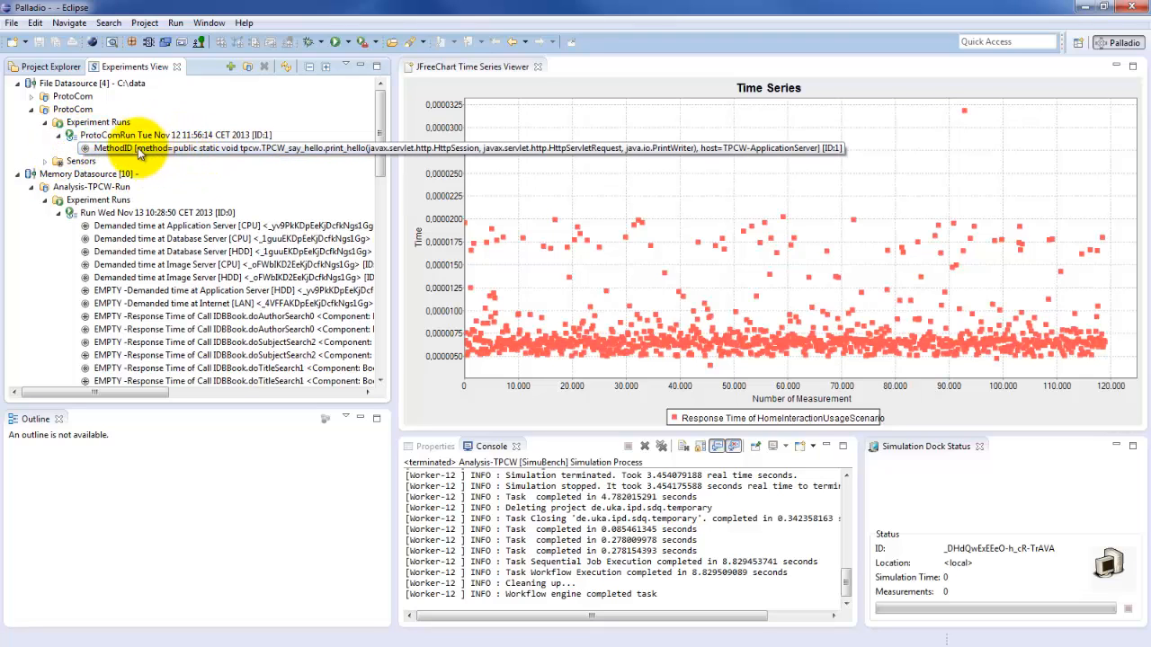
pyautogui.moveTo(116, 148); pyautogui.dragTo(615, 186)
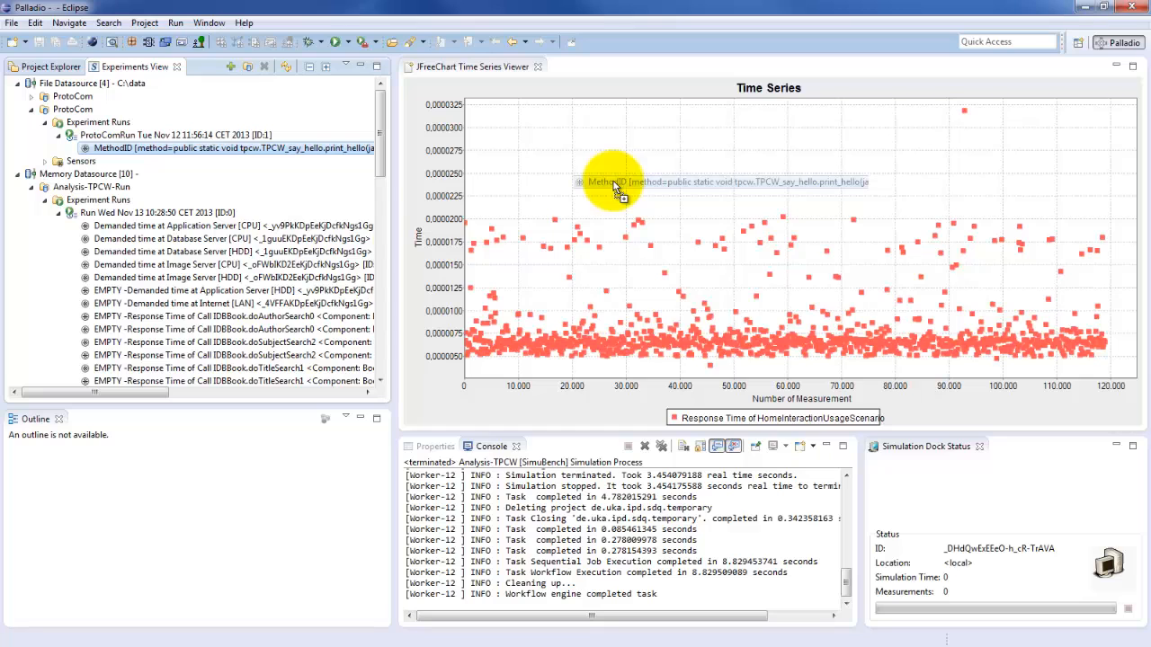
pyautogui.moveTo(615, 186); pyautogui.dragTo(614, 186)
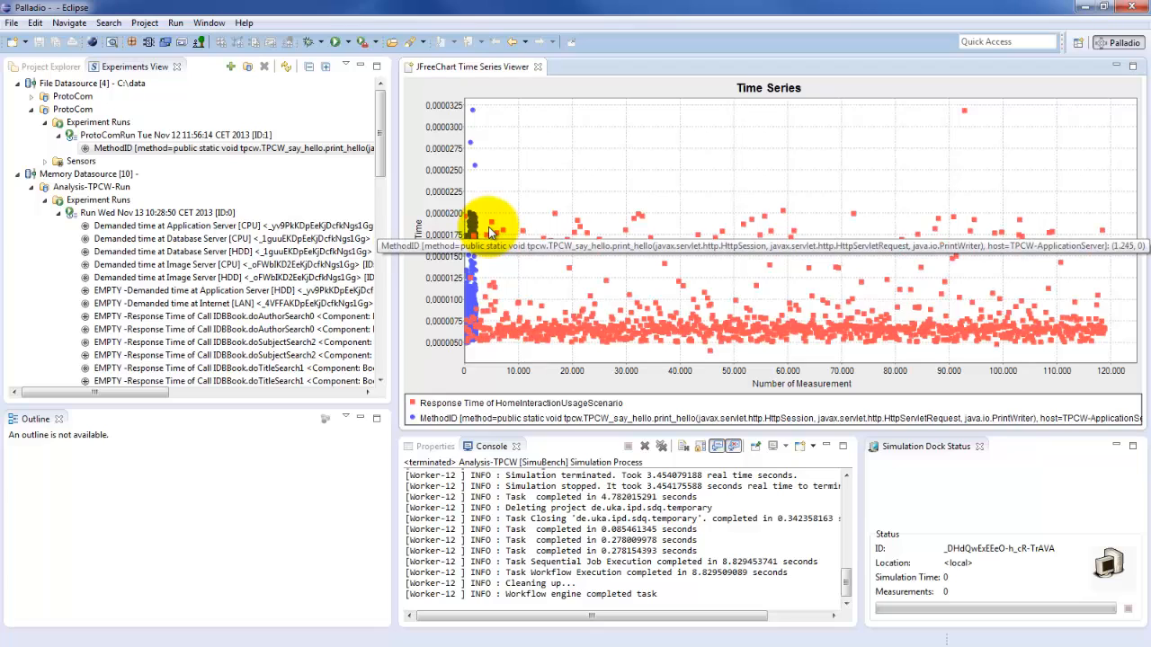
# Step: Zoom the time series chart to the area around the ProtoCom measurements, up to about 10,500 on the measurement axis
pyautogui.moveTo(490, 216)
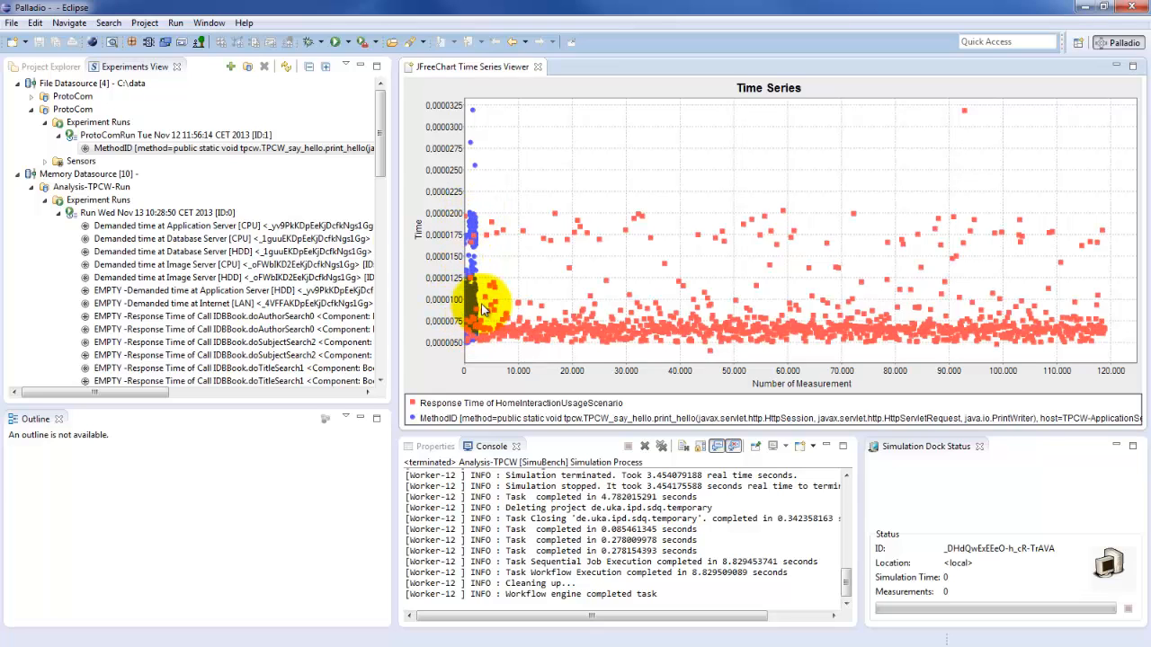
pyautogui.moveTo(540, 330)
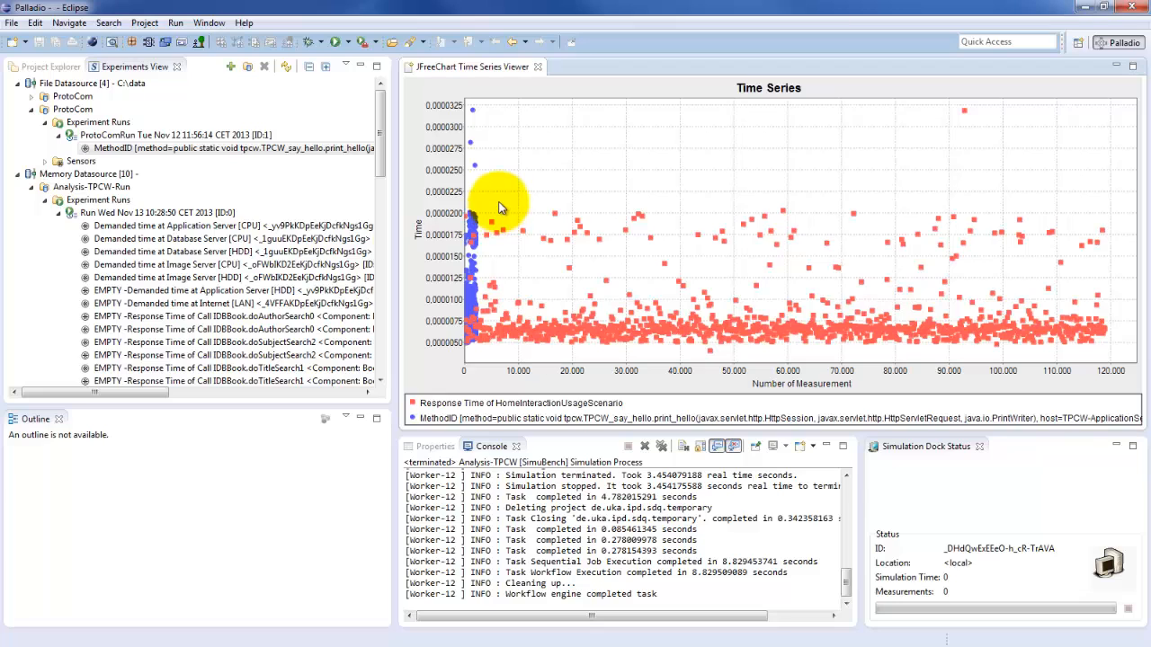
pyautogui.moveTo(521, 199); pyautogui.dragTo(465, 266)
pyautogui.moveTo(482, 205); pyautogui.dragTo(560, 338)
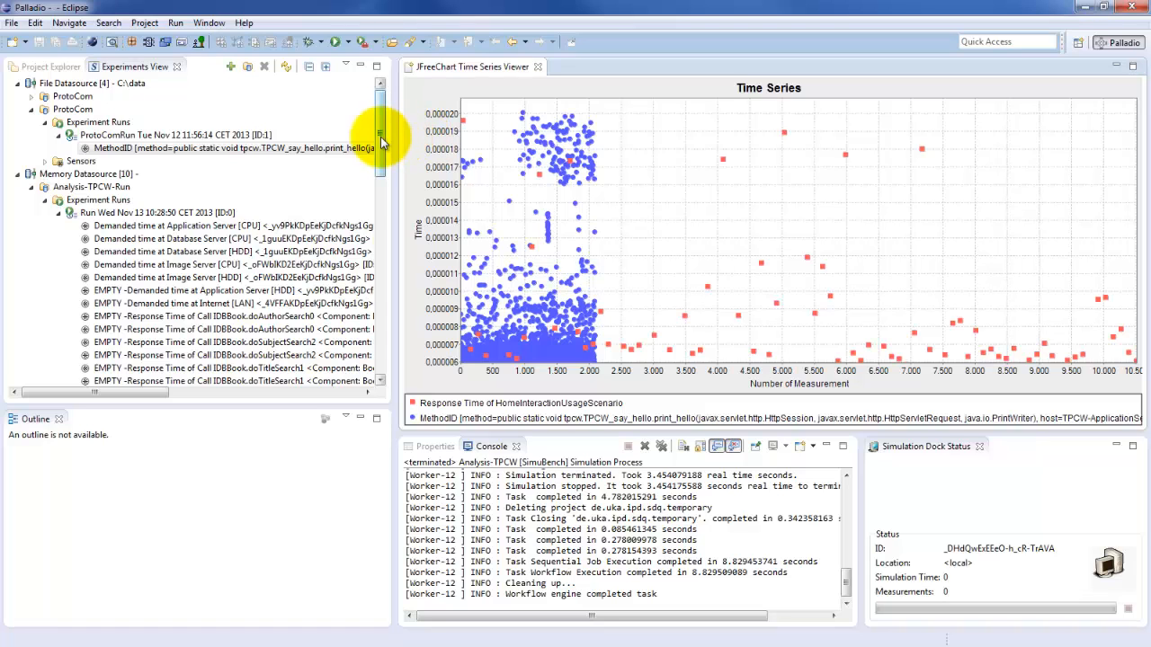
# Step: Add the Response Time of Call IHello.printHello0 sensor from the Analysis-TPCW-Run simulation run to the time series chart
pyautogui.moveTo(380, 137); pyautogui.dragTo(392, 265)
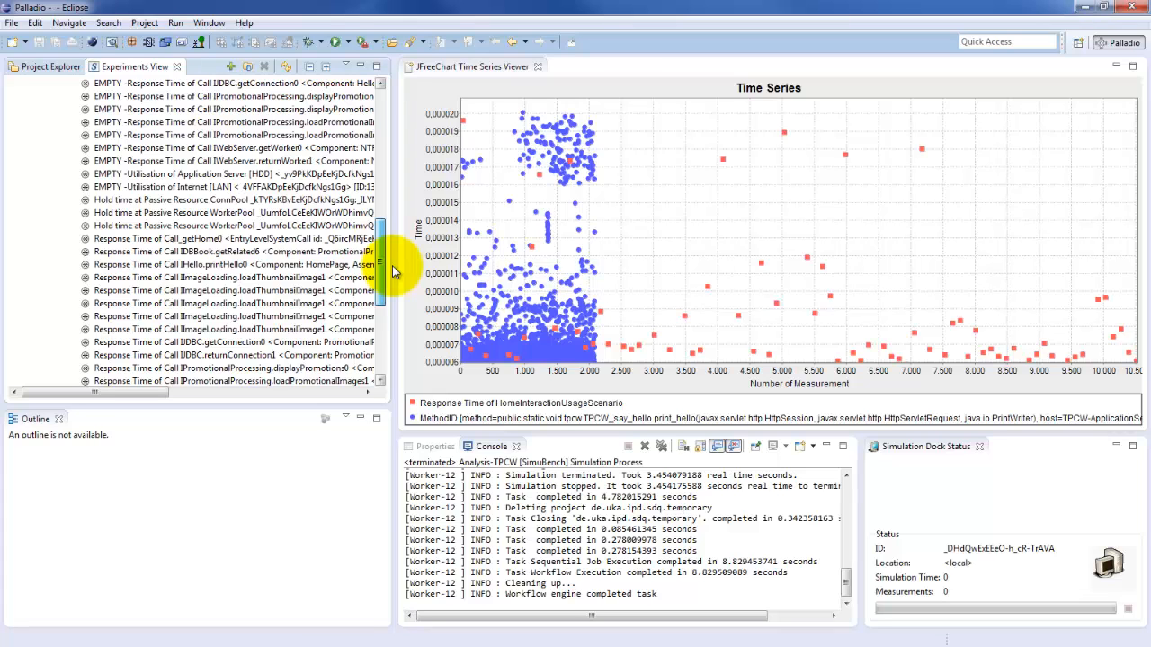
pyautogui.moveTo(392, 265); pyautogui.dragTo(389, 290)
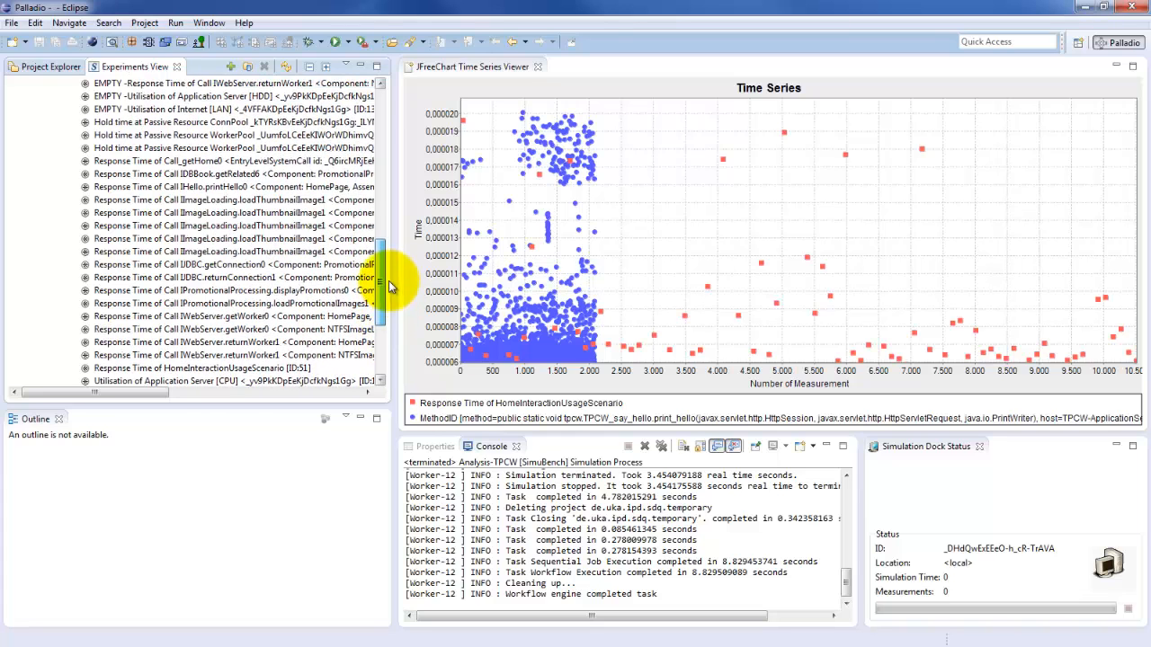
pyautogui.click(178, 191)
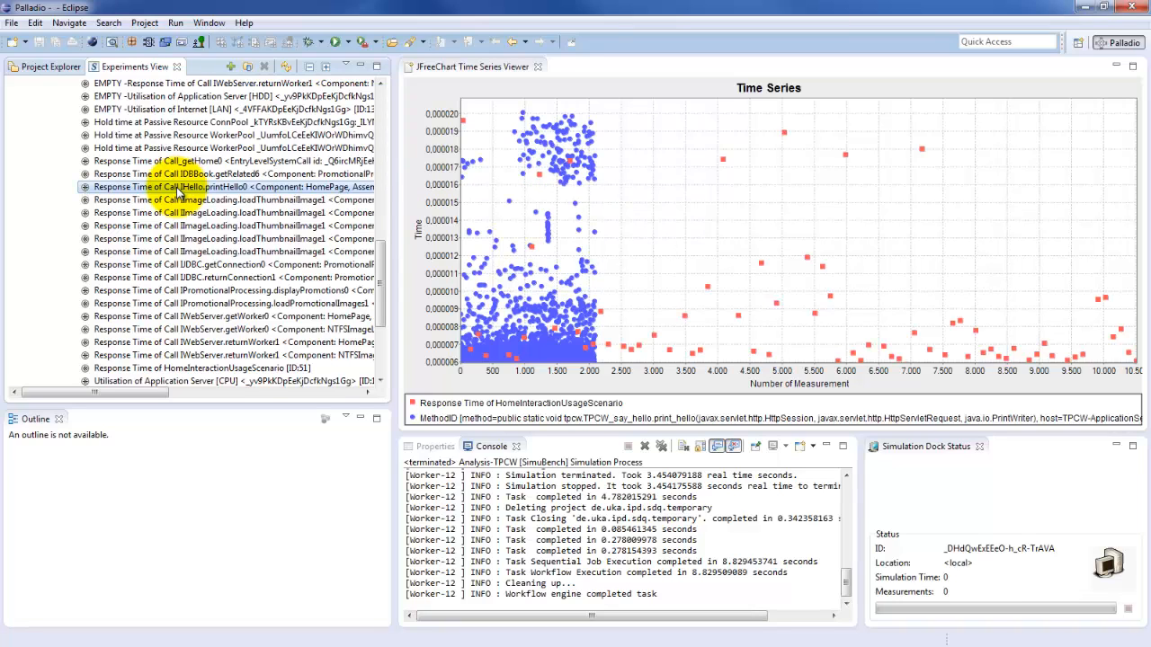
pyautogui.moveTo(179, 190); pyautogui.dragTo(697, 250)
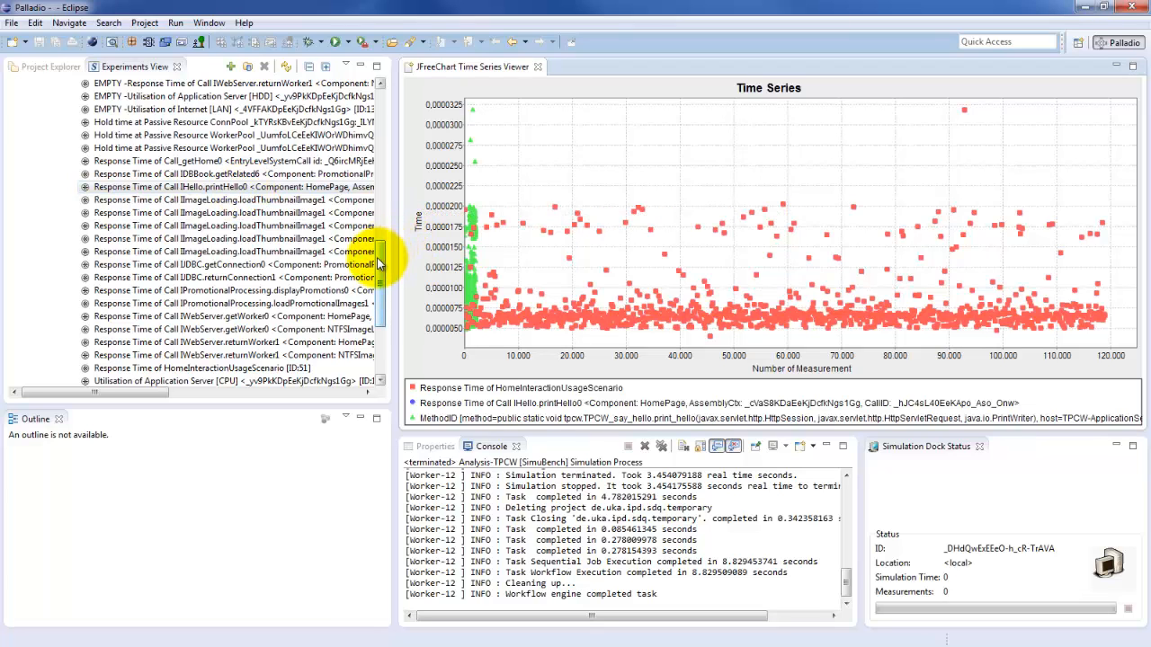
# Step: Open the Demanded time at Application Server [CPU] sensor as a JFreeChart Response Time TimeSeries and compare it with the existing time series chart
pyautogui.moveTo(379, 264); pyautogui.dragTo(406, 140)
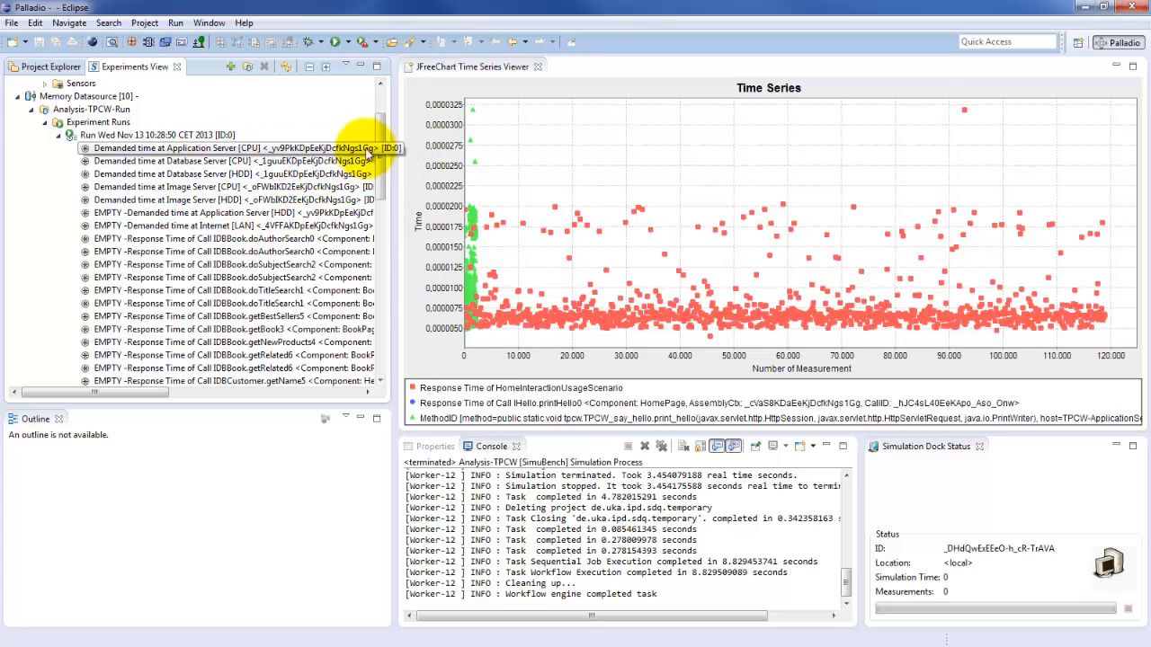
pyautogui.doubleClick(213, 151)
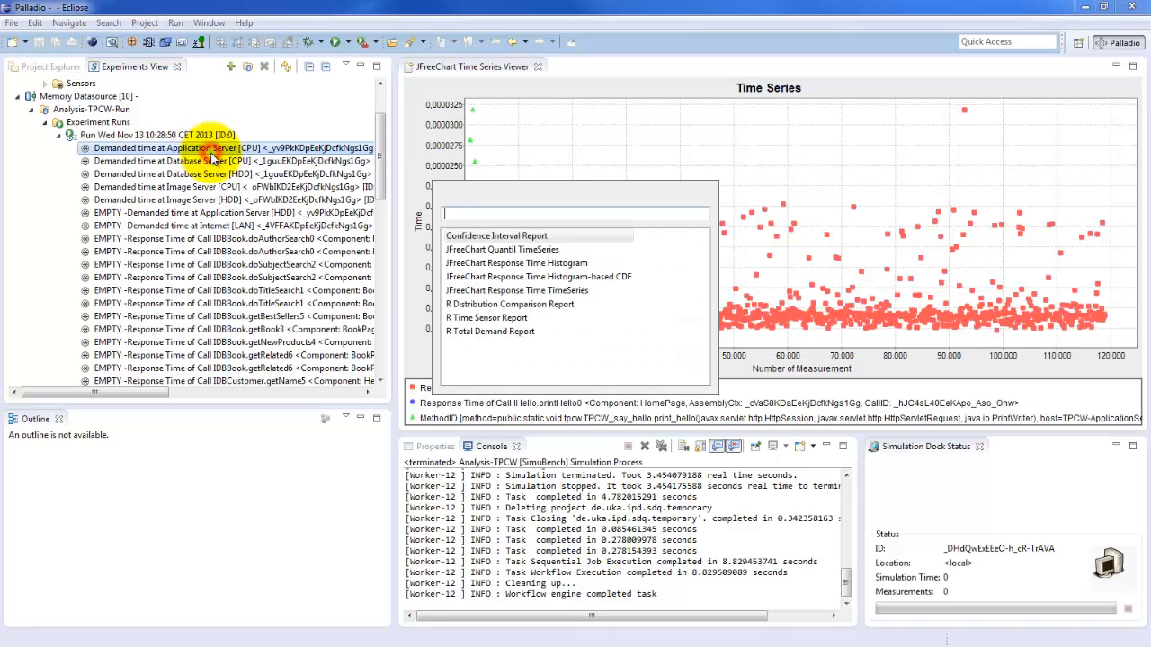
pyautogui.doubleClick(580, 294)
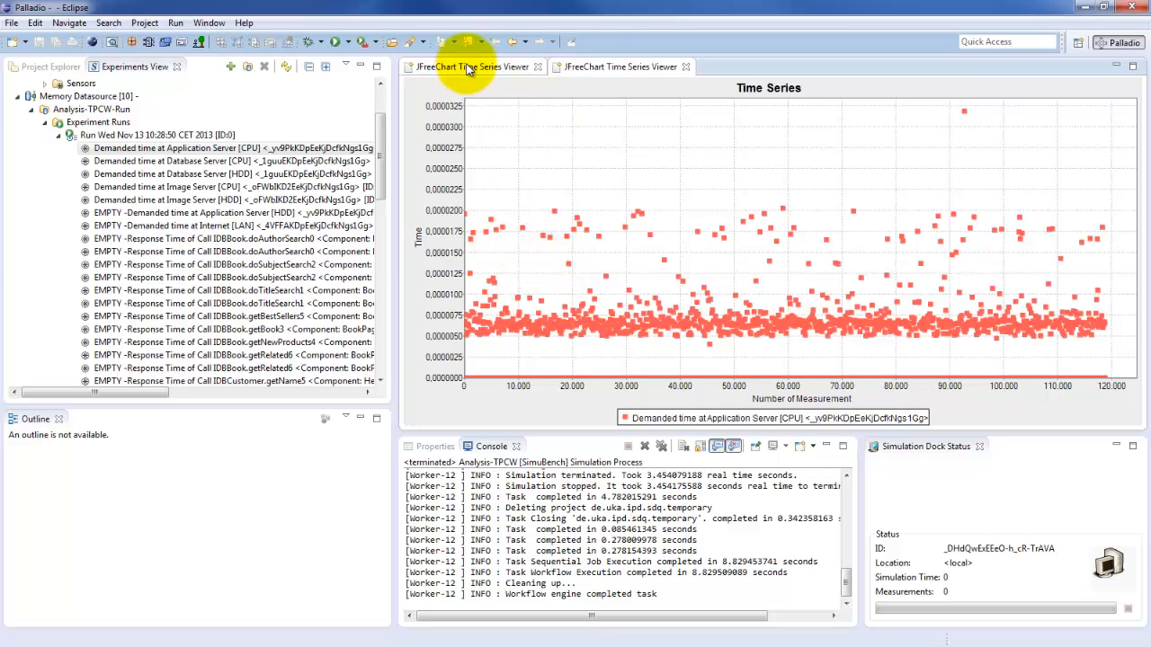
pyautogui.click(575, 70)
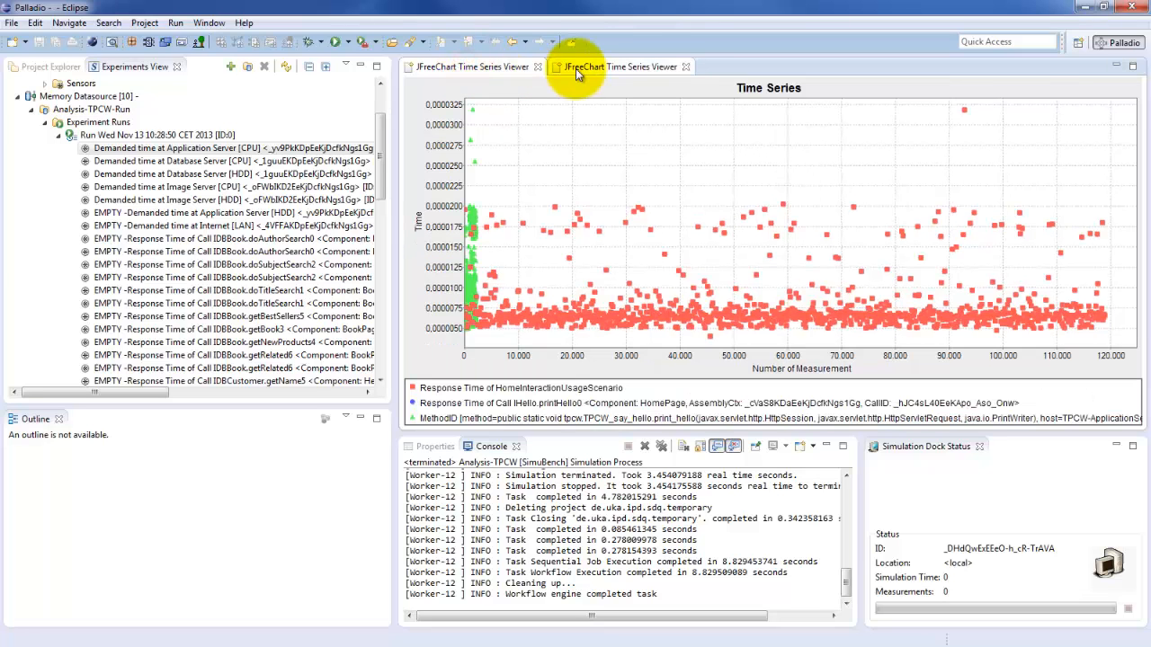
pyautogui.click(535, 69)
pyautogui.click(562, 69)
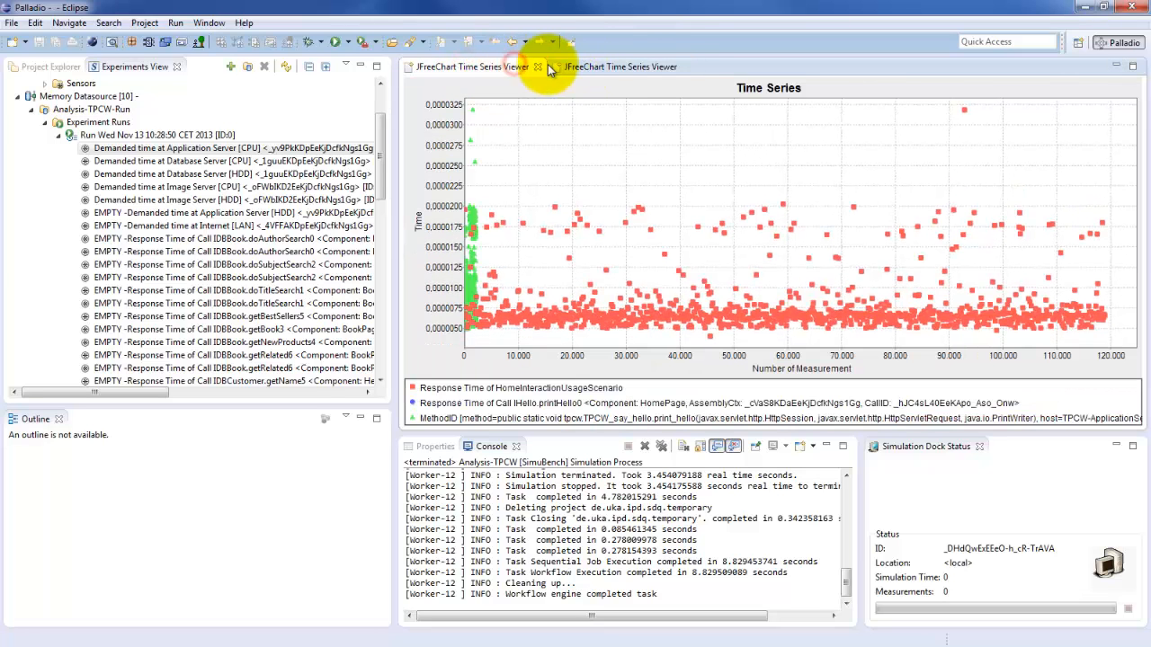
pyautogui.click(594, 69)
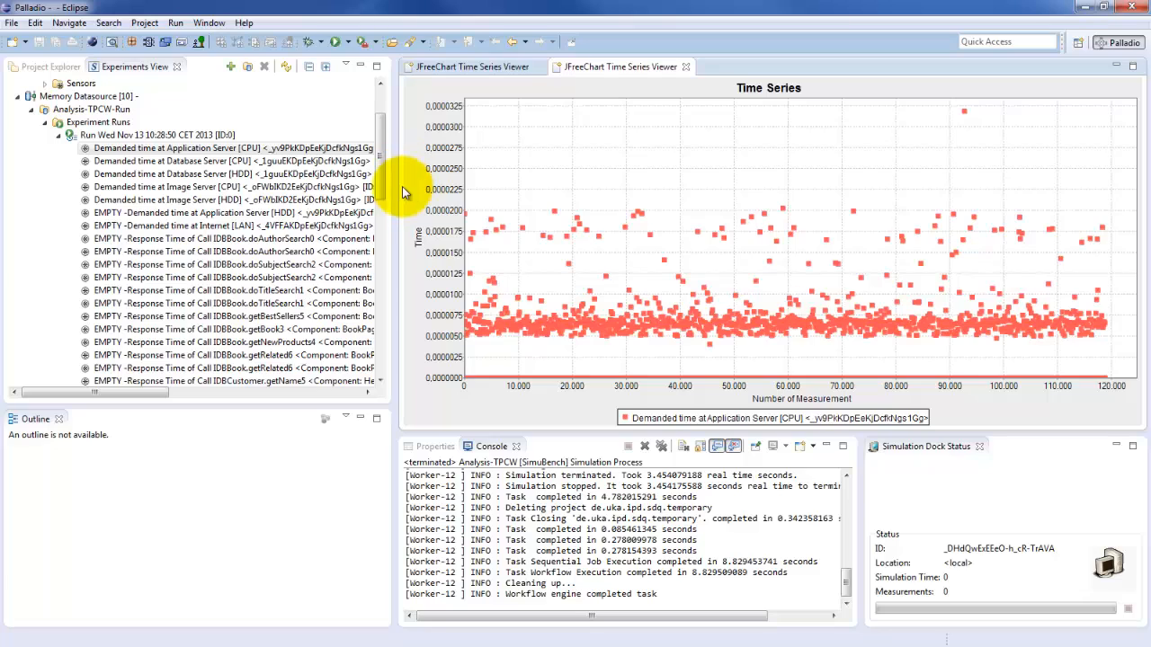
# Step: Open the Utilisation of Application Server [CPU] sensor as a Utilization over Time chart
pyautogui.moveTo(381, 159); pyautogui.dragTo(371, 297)
pyautogui.scroll(-5, 369, 295)
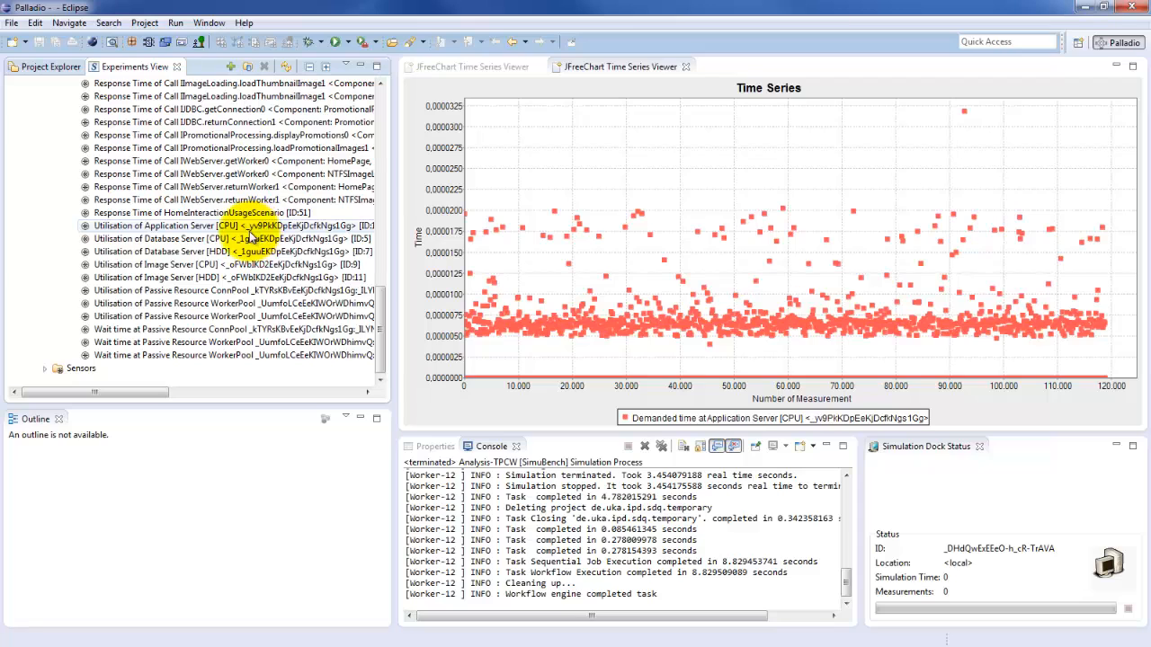
pyautogui.doubleClick(182, 228)
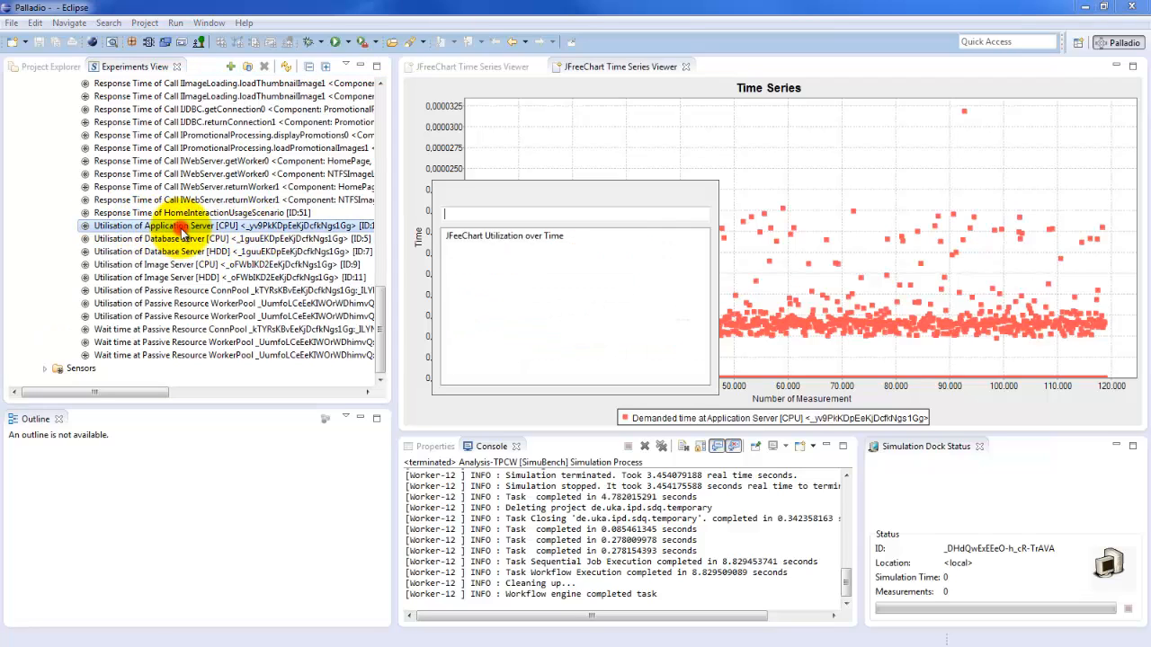
pyautogui.click(460, 239)
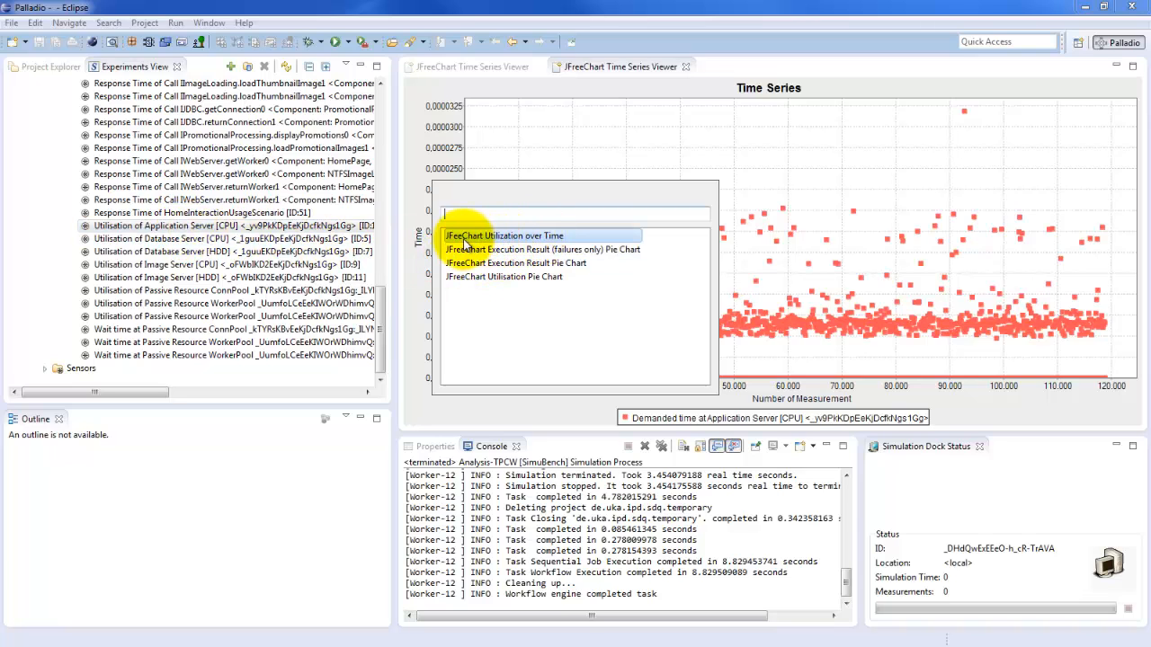
pyautogui.doubleClick(555, 239)
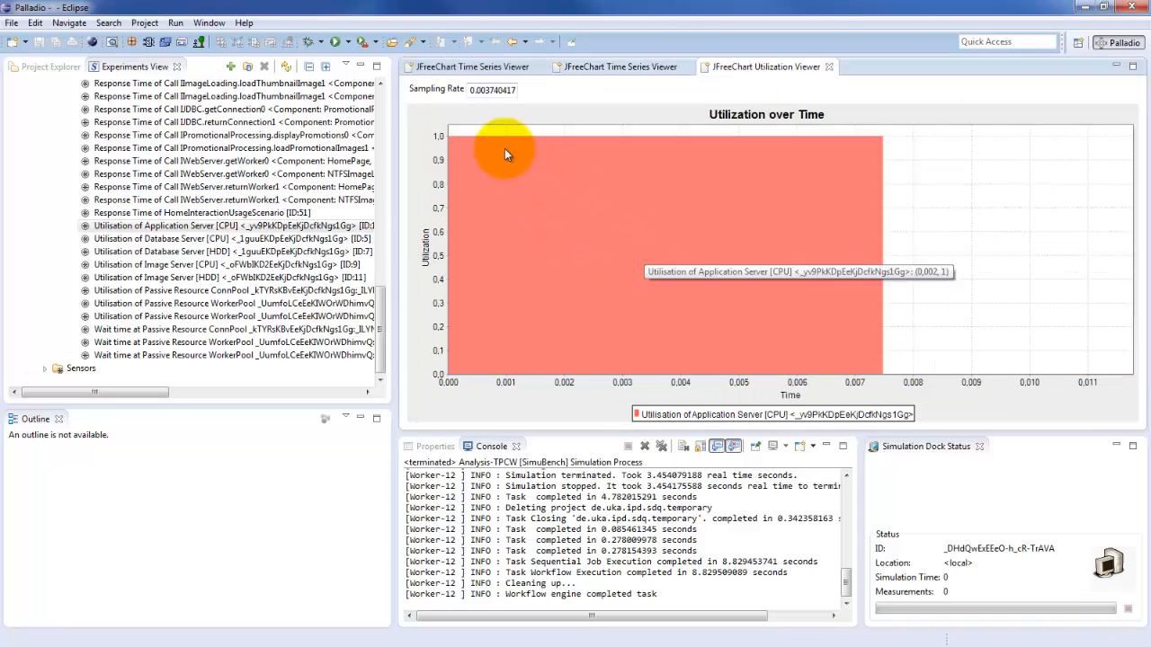
# Step: Lower the utilization chart's sampling rate to a smaller power of ten, keeping the digits 3.7404175
pyautogui.moveTo(473, 90); pyautogui.dragTo(519, 93)
pyautogui.click(481, 91)
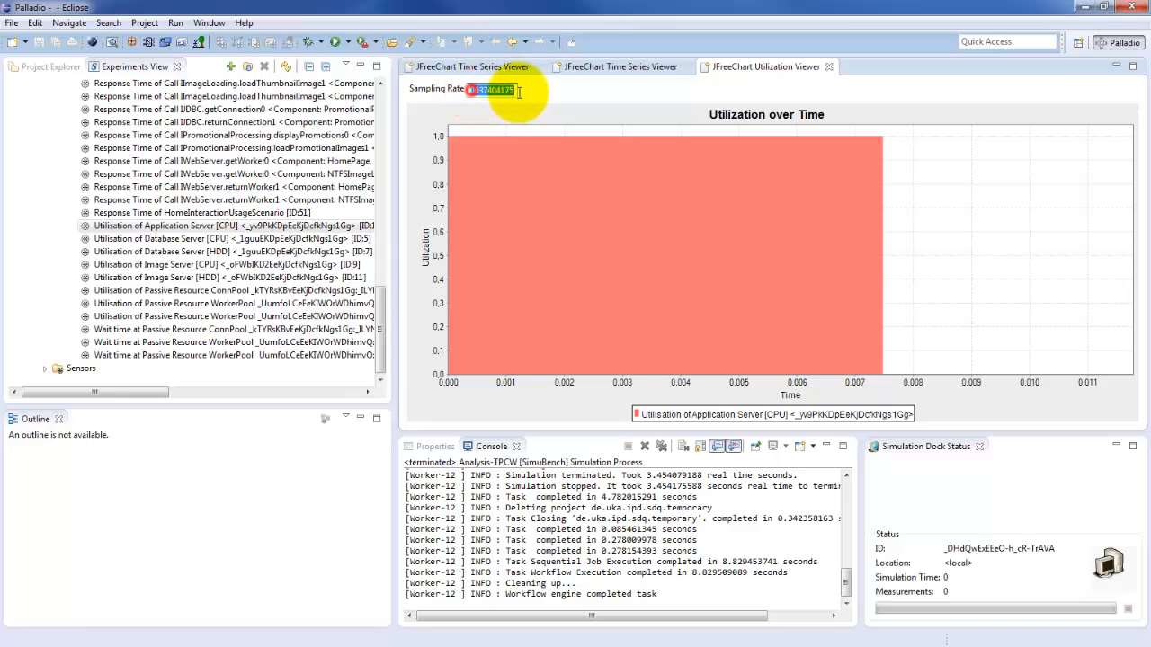
pyautogui.click(486, 90)
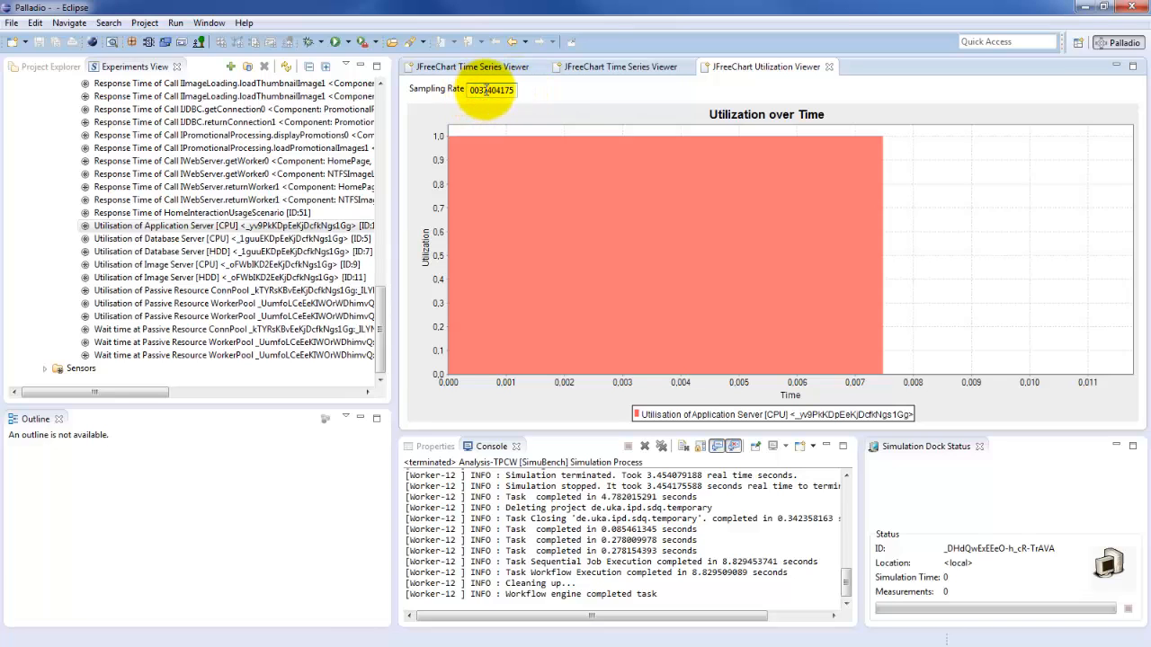
pyautogui.write('00')
pyautogui.press('Return')
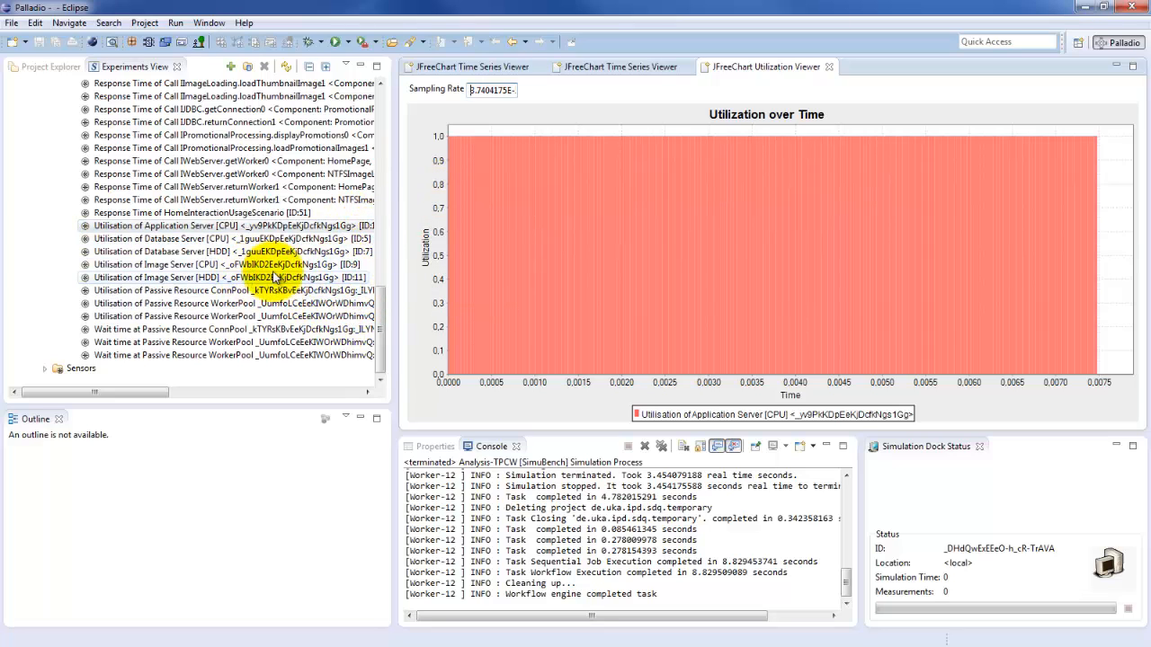
# Step: Open the Utilisation of Application Server [CPU] sensor as a JFreeChart Utilisation Pie Chart and inspect its idle and busy shares
pyautogui.click(381, 319)
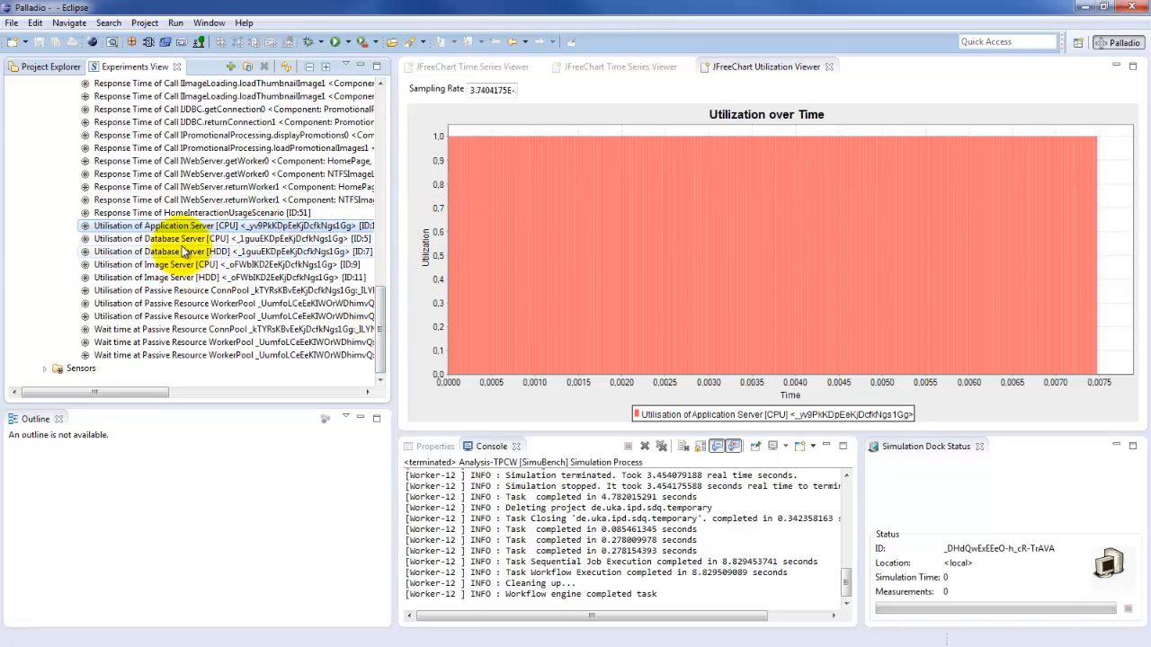
pyautogui.doubleClick(189, 228)
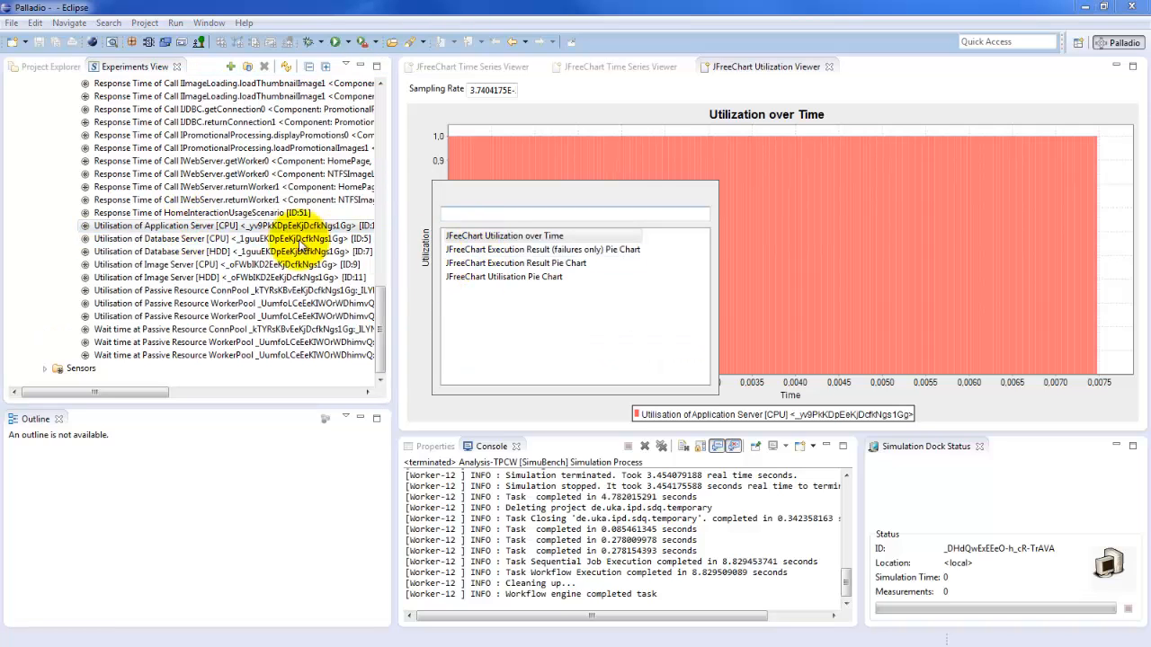
pyautogui.click(518, 283)
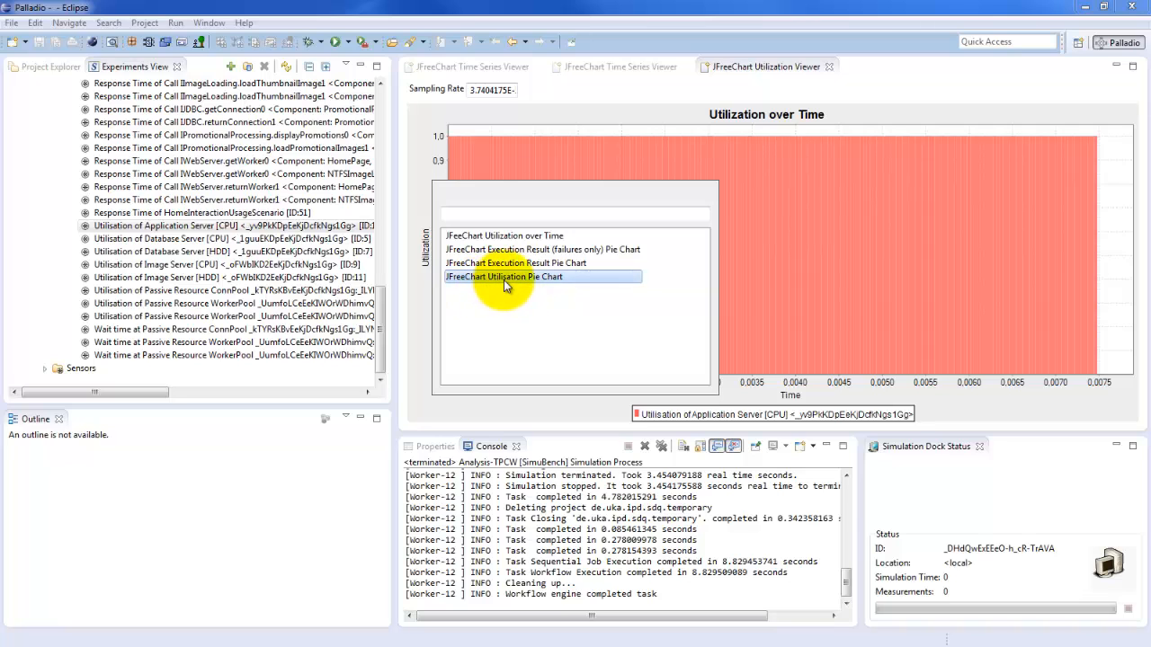
pyautogui.doubleClick(511, 277)
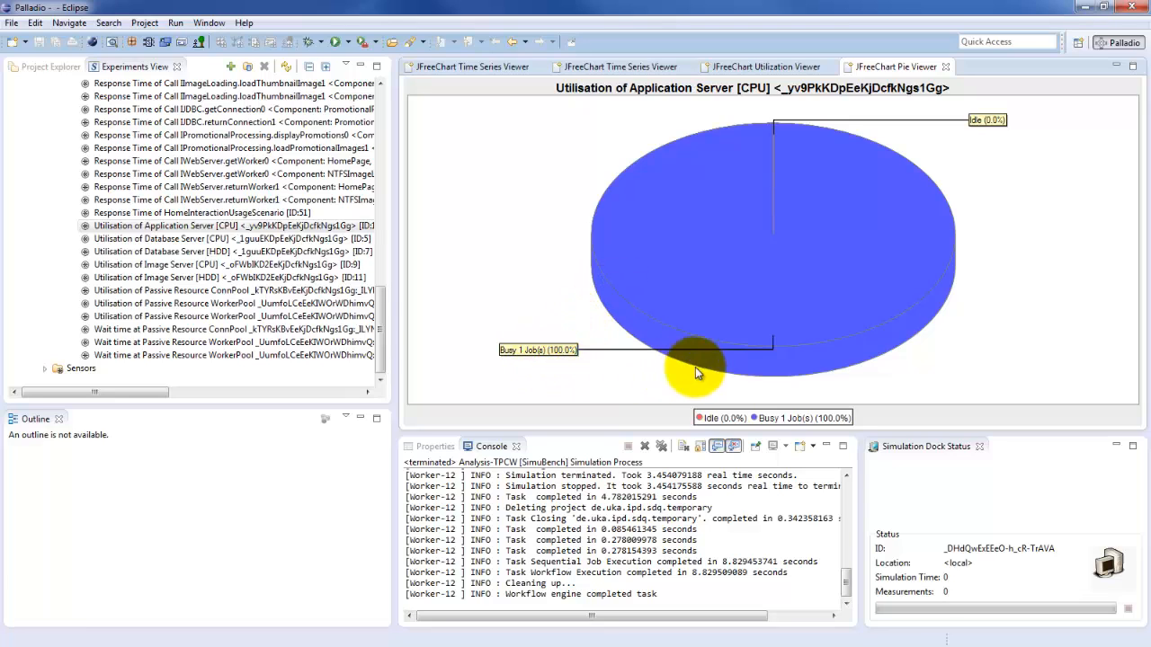
pyautogui.moveTo(774, 166)
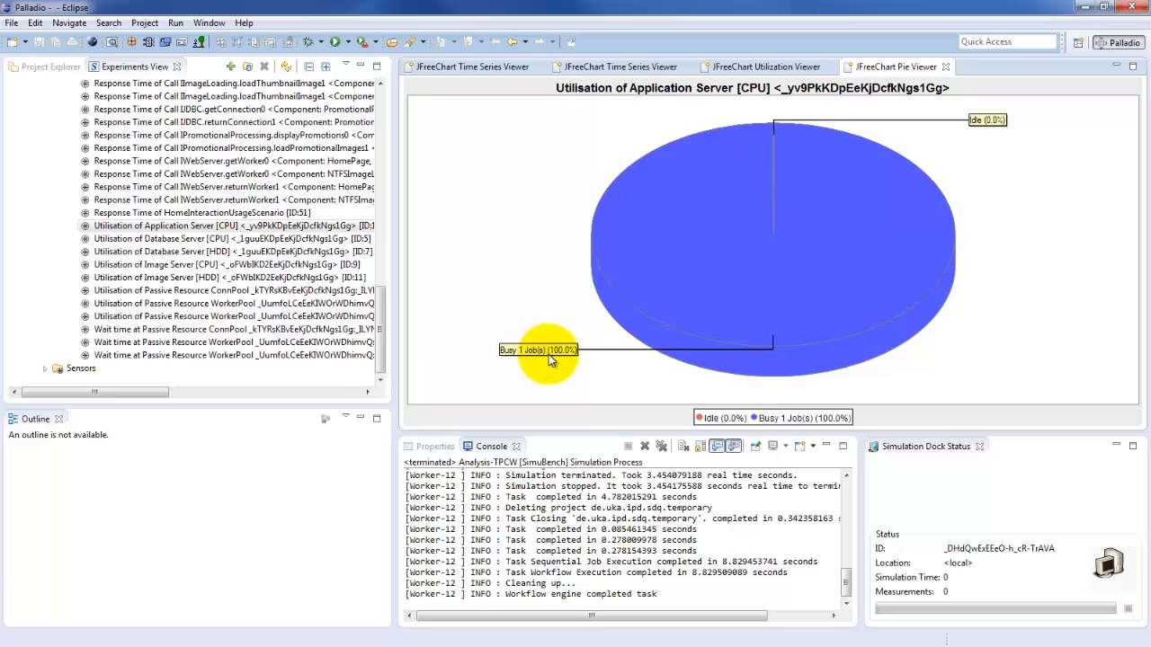
pyautogui.moveTo(763, 308)
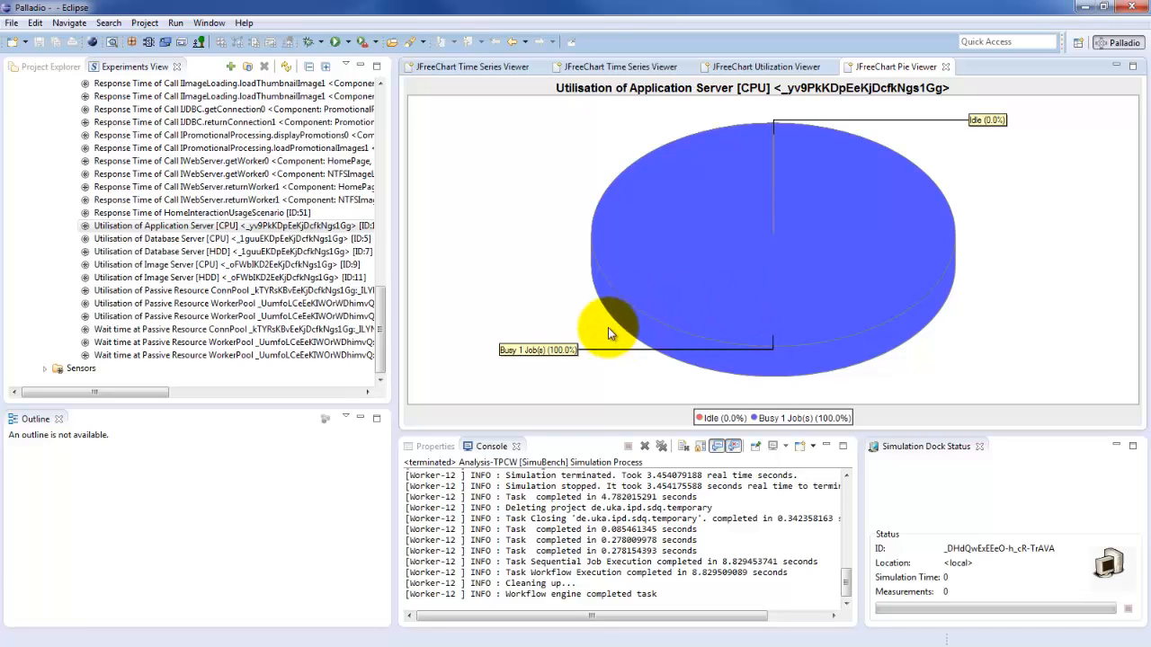
pyautogui.moveTo(842, 337)
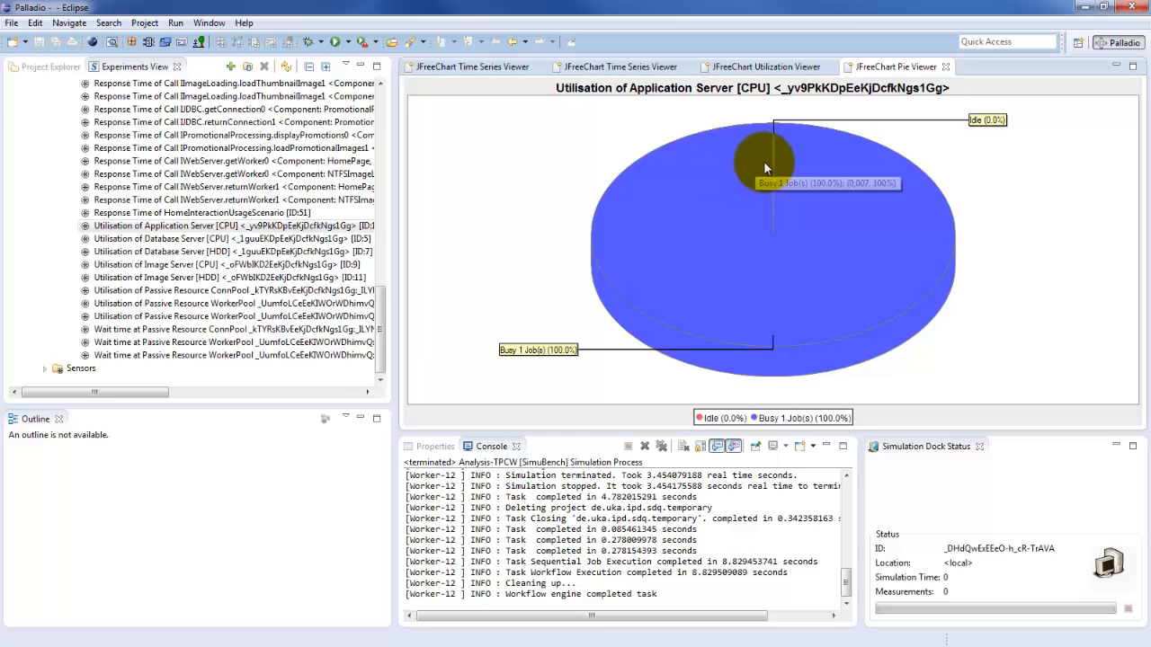
pyautogui.moveTo(771, 161)
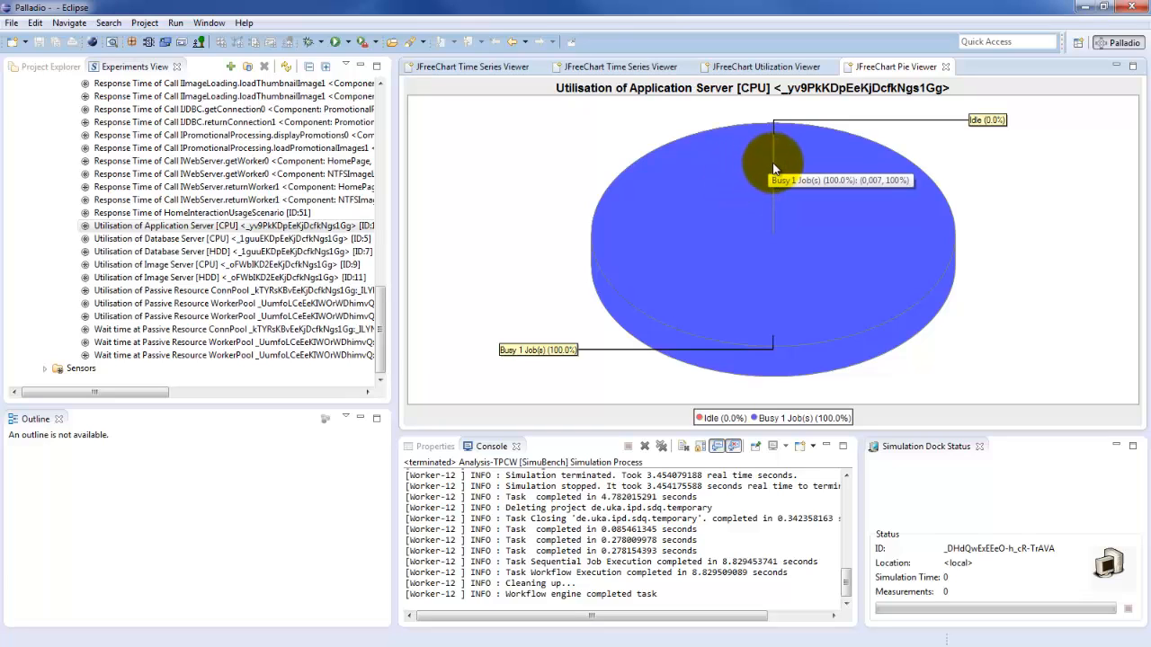